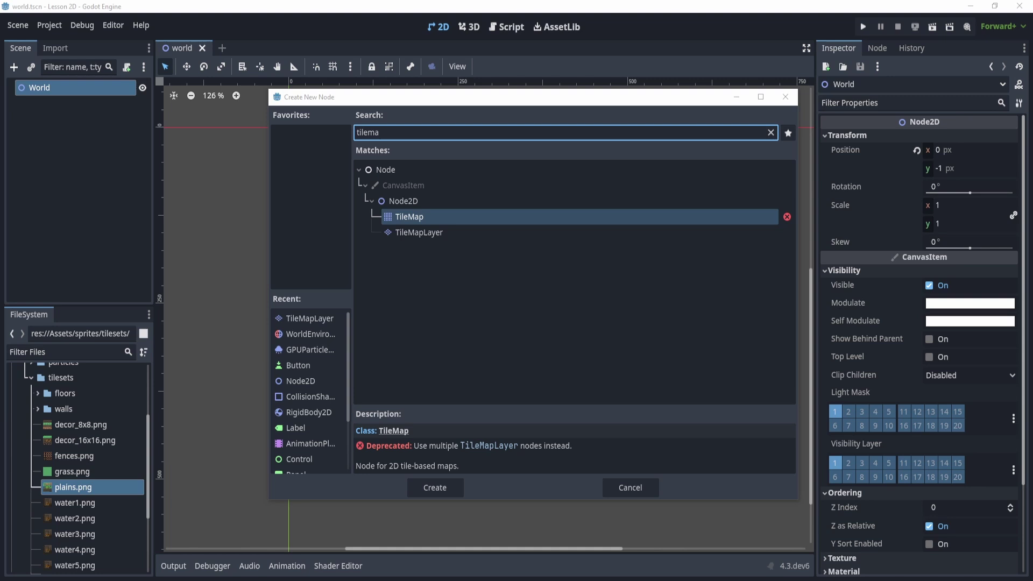
Pick TileMapLayer from the 'tilema' search results in Create New Node.
{"action": "left_click", "coordinate": [409, 239]}
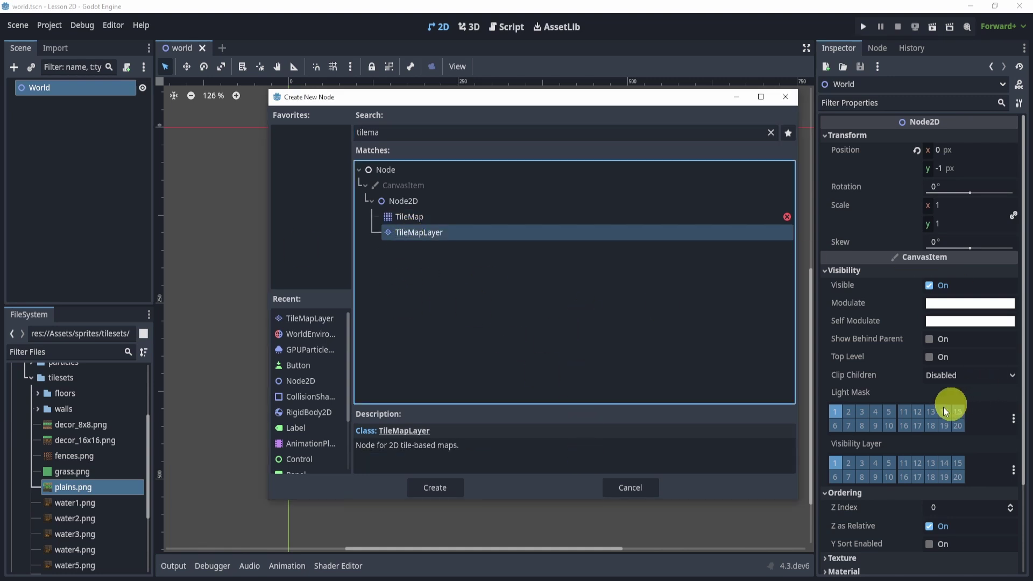
Create the TileMapLayer under World, enlarge the bottom panel, and open its empty Tile Set choices.
{"action": "left_click", "coordinate": [448, 486]}
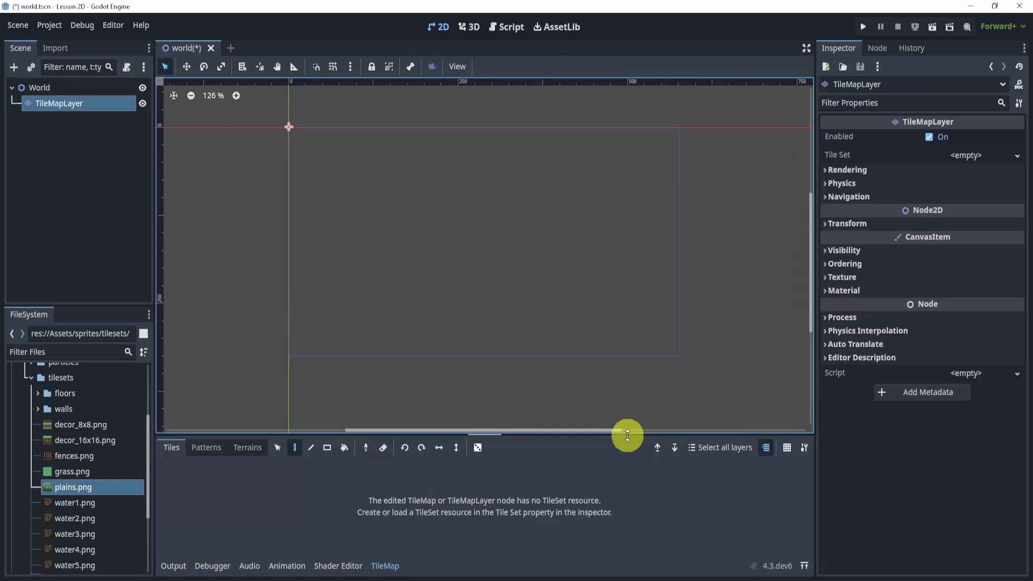
{"action": "left_click_drag", "start_coordinate": [624, 435], "coordinate": [629, 411]}
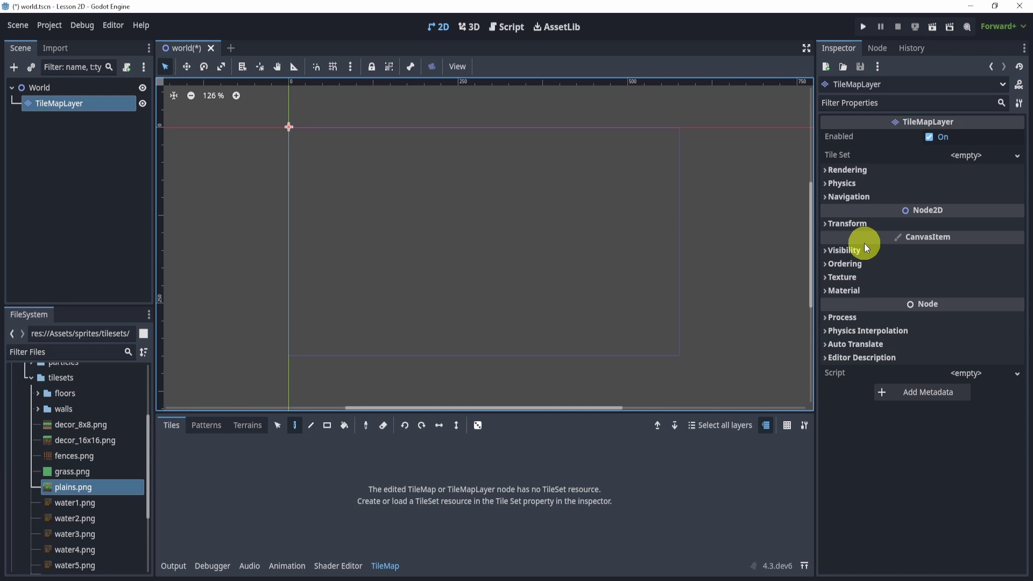
{"action": "left_click", "coordinate": [44, 84]}
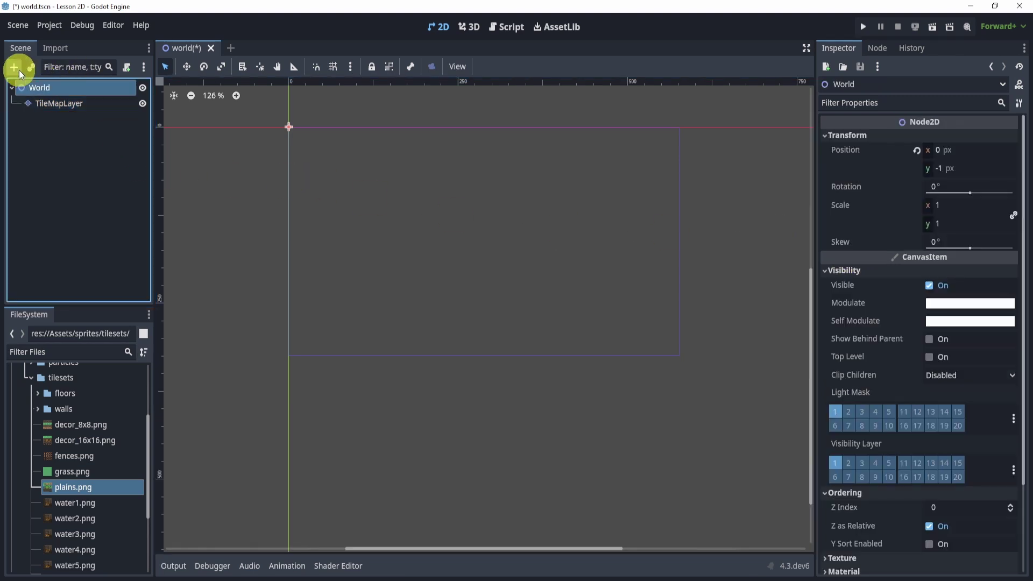
{"action": "left_click", "coordinate": [48, 104]}
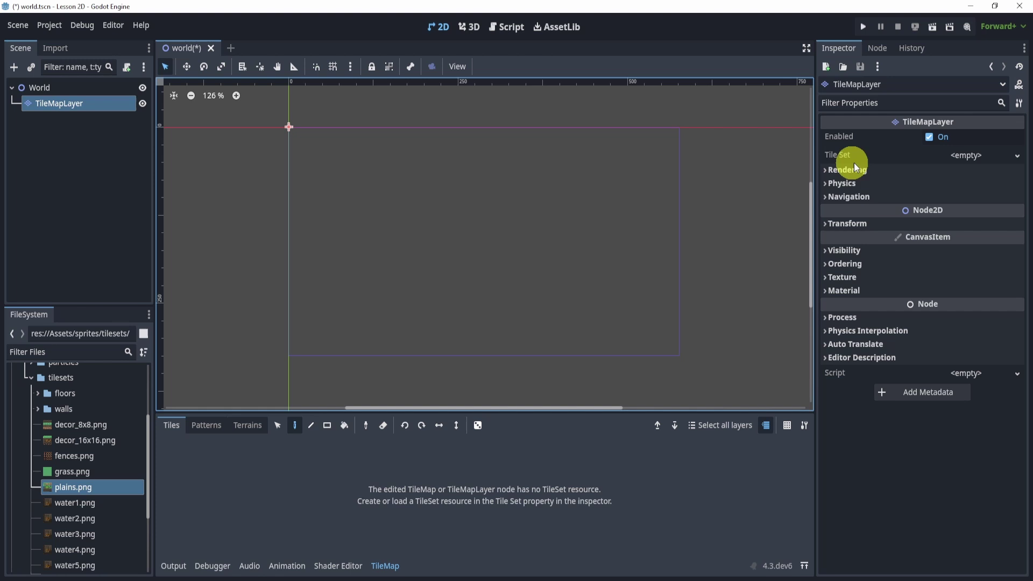
{"action": "left_click", "coordinate": [973, 156]}
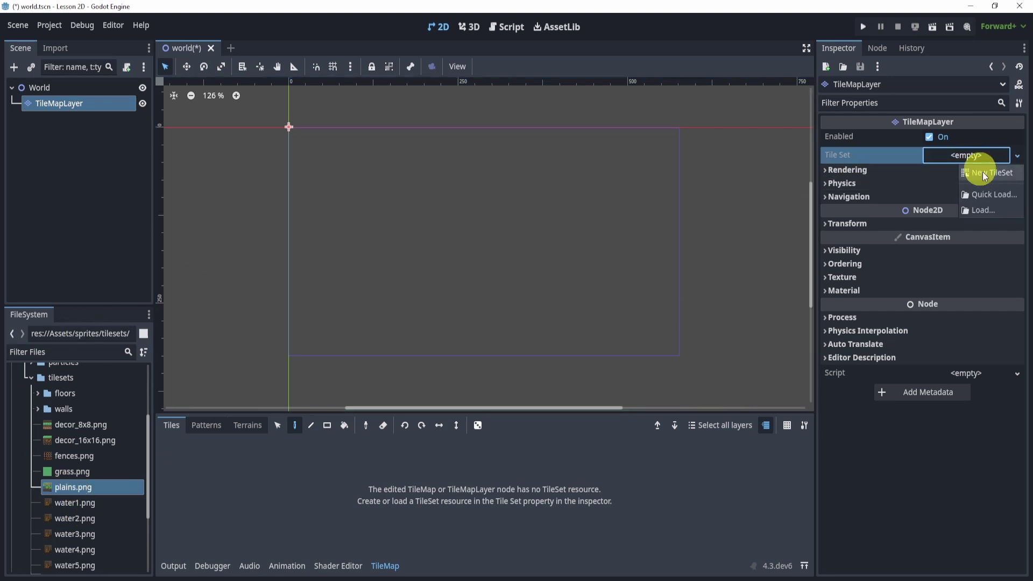
Give the layer a new TileSet with plains.png as an auto-tiled atlas source.
{"action": "left_click", "coordinate": [984, 174]}
{"action": "left_click", "coordinate": [977, 154]}
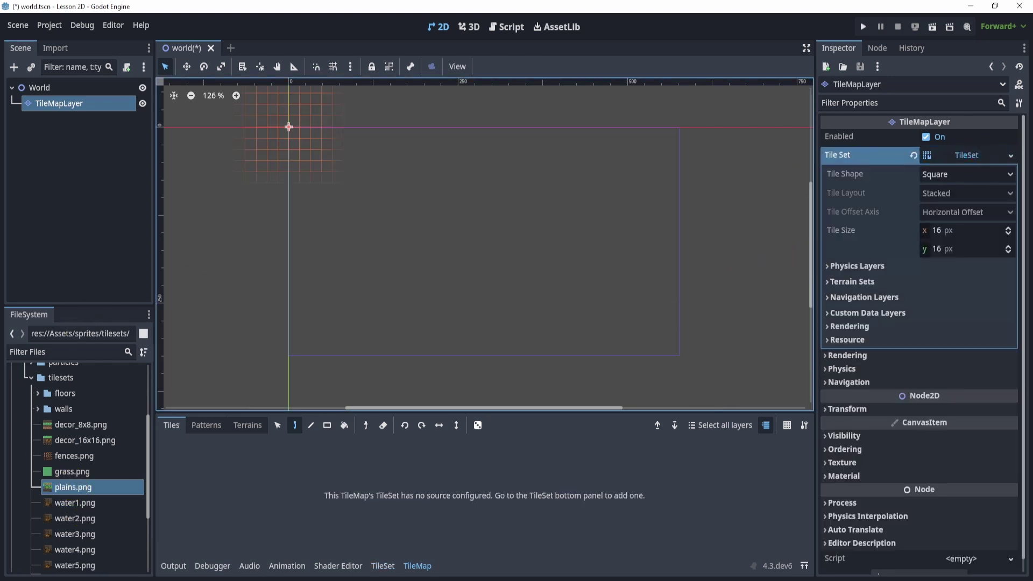
{"action": "scroll", "coordinate": [117, 508], "scroll_direction": "up", "scroll_amount": 3}
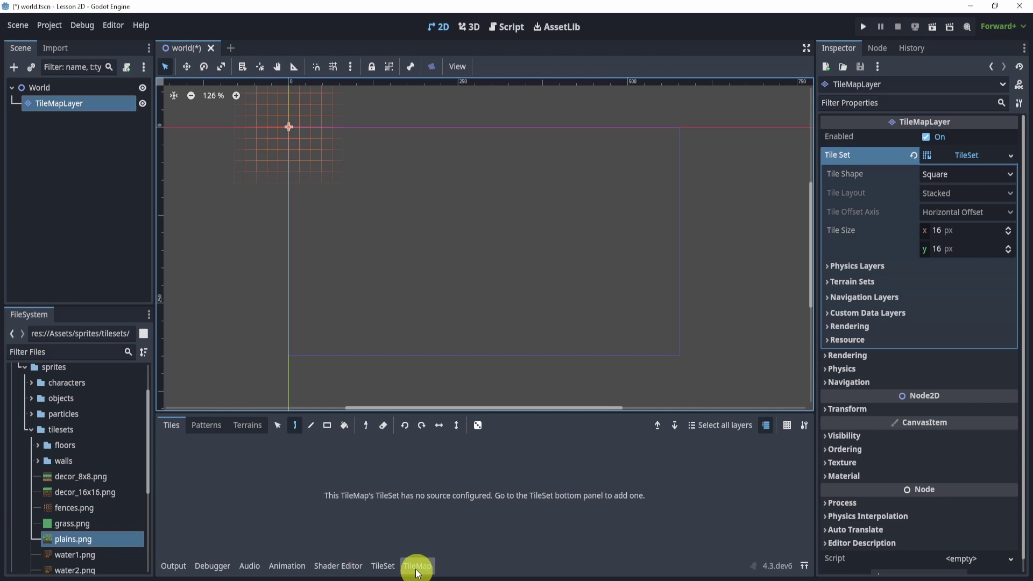
{"action": "left_click", "coordinate": [383, 565]}
{"action": "left_click_drag", "start_coordinate": [93, 539], "coordinate": [215, 484]}
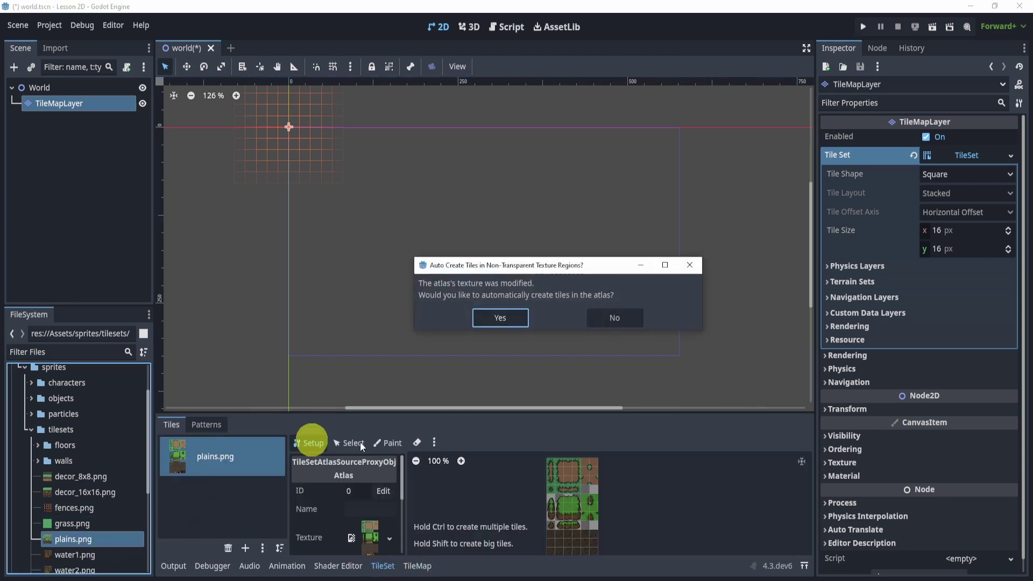
{"action": "left_click", "coordinate": [499, 316]}
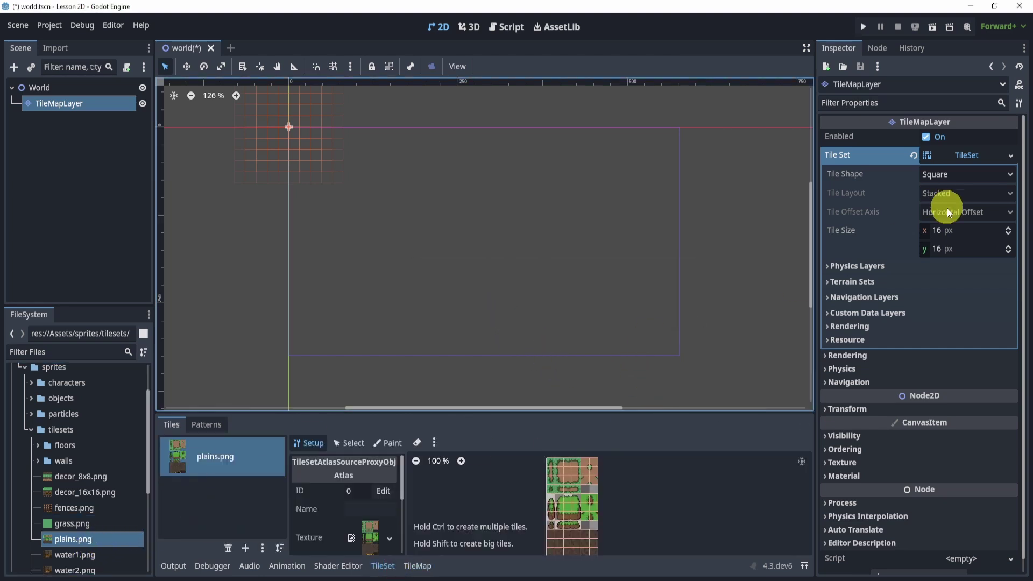
Add a terrain set containing Terrain 0 to the TileSet.
{"action": "left_click", "coordinate": [882, 280]}
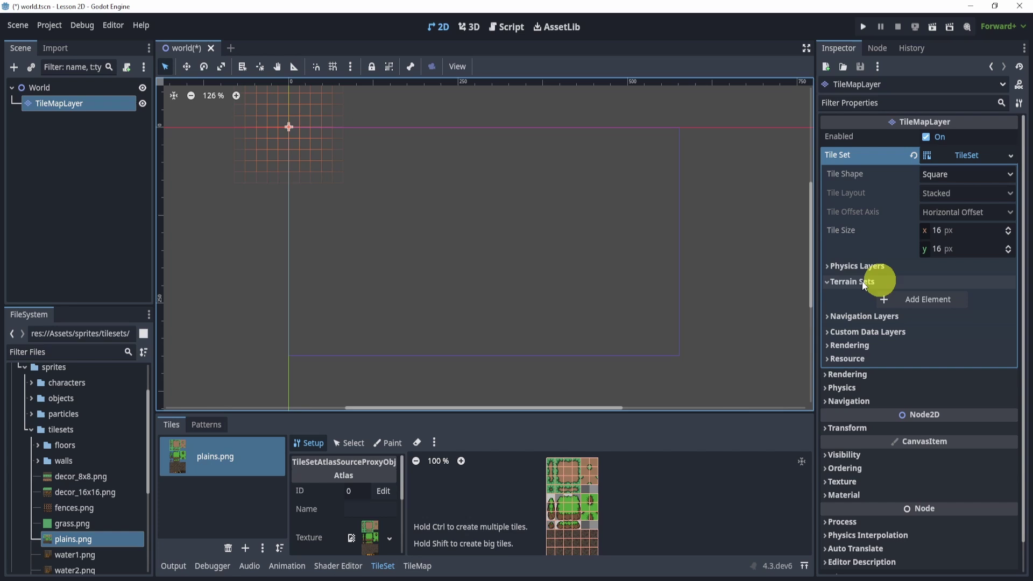
{"action": "left_click", "coordinate": [895, 294]}
{"action": "left_click", "coordinate": [876, 318]}
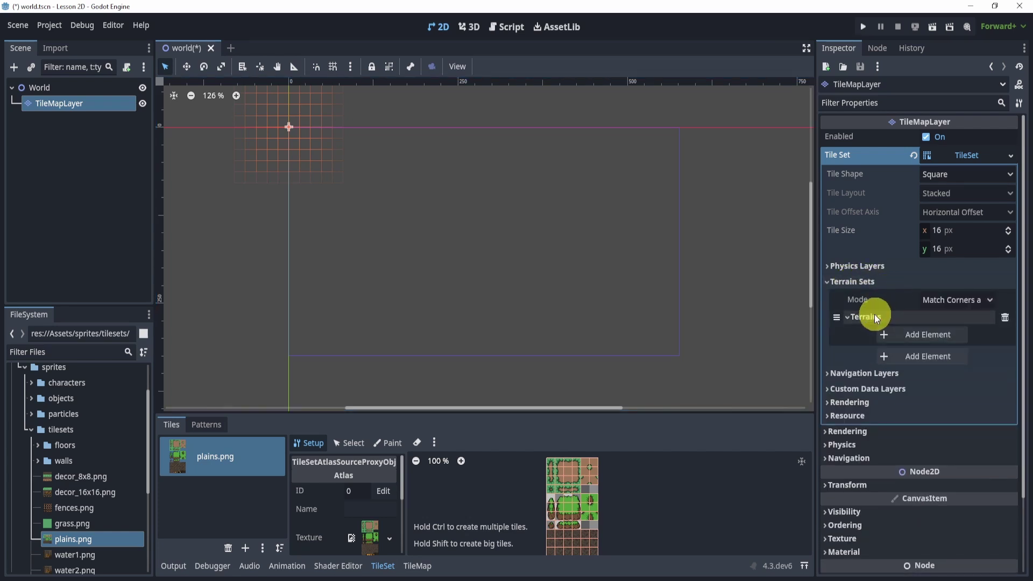
{"action": "left_click", "coordinate": [882, 333]}
{"action": "scroll", "coordinate": [702, 411], "scroll_direction": "down", "scroll_amount": 2}
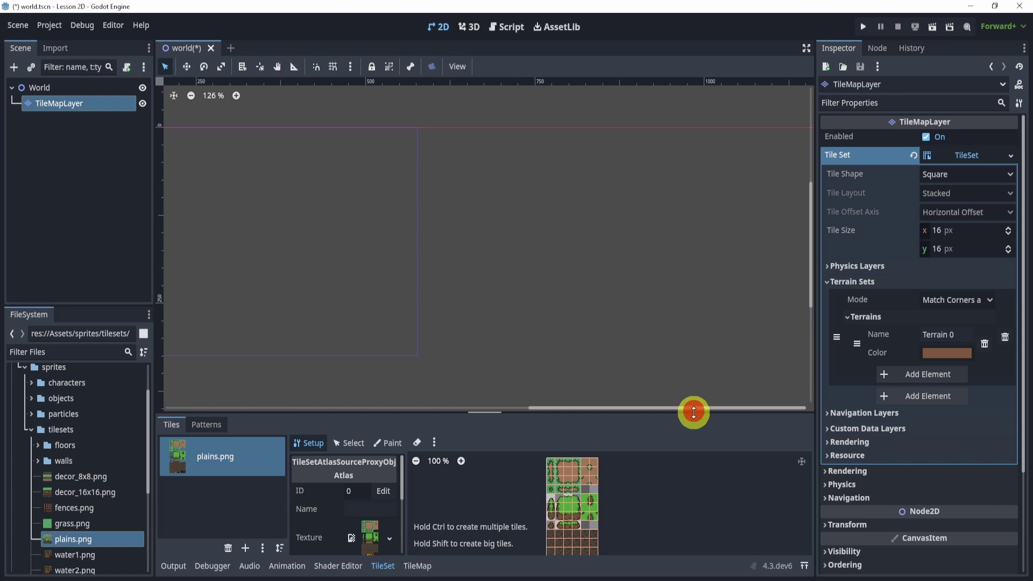
In the TileSet Paint mode, select Terrains with Terrain Set 0 and Terrain 0.
{"action": "left_click", "coordinate": [377, 446]}
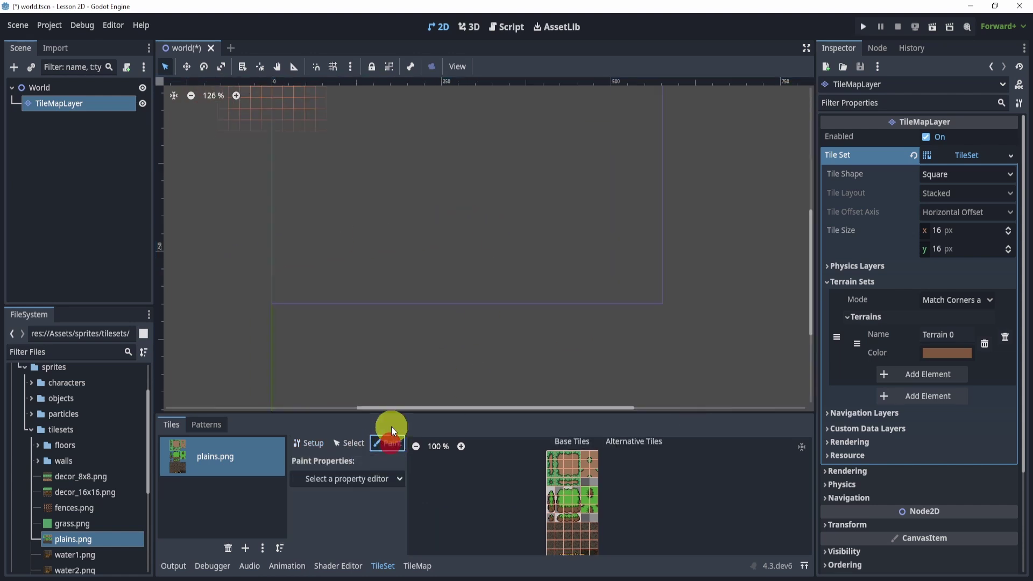
{"action": "left_click_drag", "start_coordinate": [388, 413], "coordinate": [376, 328]}
{"action": "left_click", "coordinate": [347, 392]}
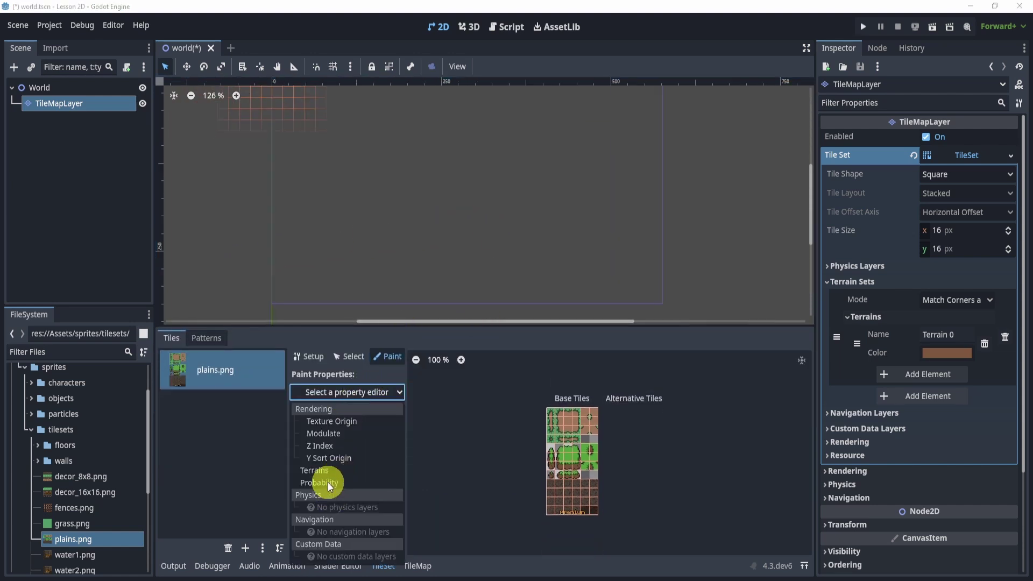
{"action": "left_click", "coordinate": [311, 470]}
{"action": "left_click", "coordinate": [371, 429]}
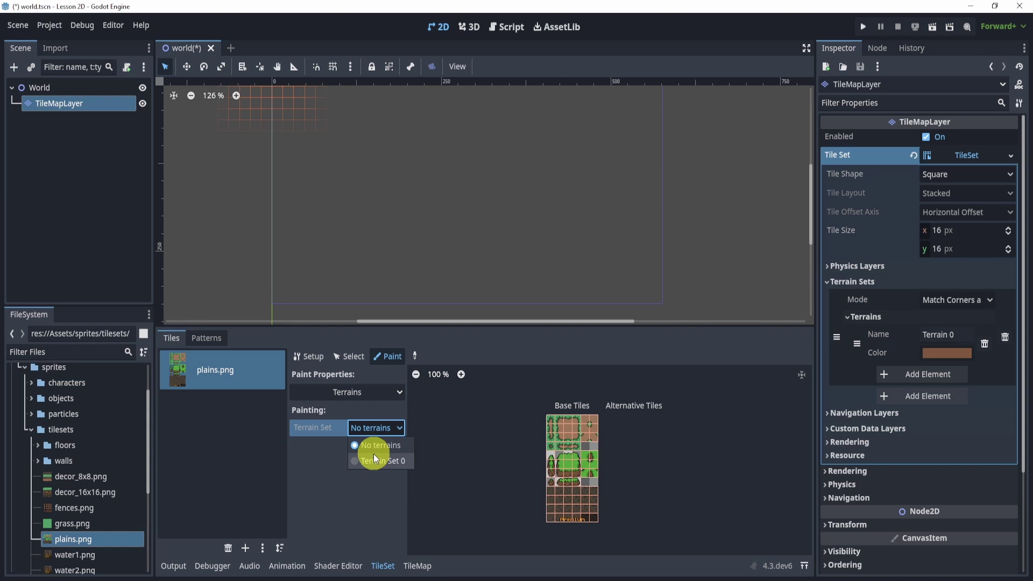
{"action": "left_click", "coordinate": [374, 456]}
{"action": "left_click", "coordinate": [373, 481]}
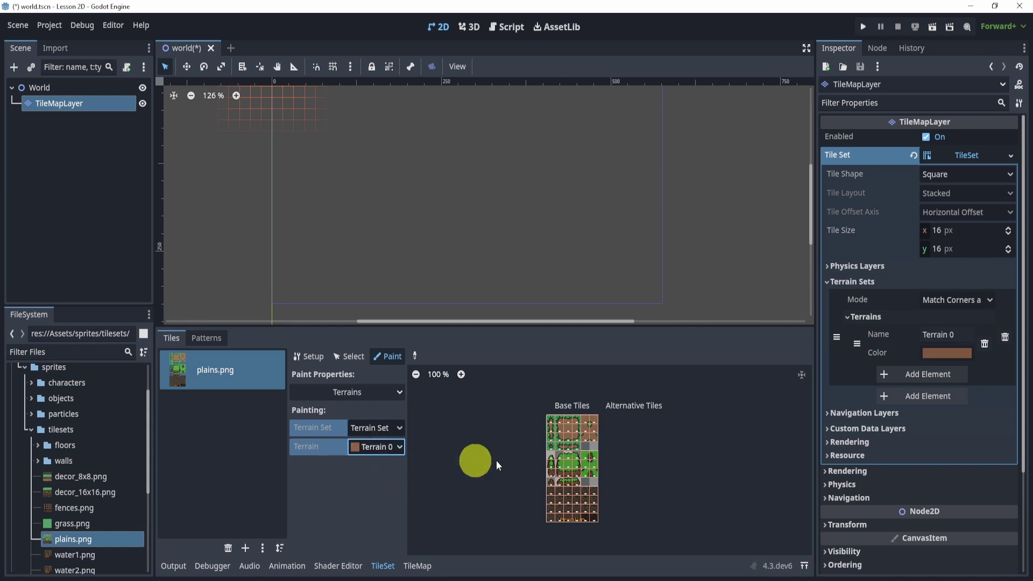
Paint Terrain 0 bits onto the dirt-and-grass tiles of the plains.png atlas.
{"action": "scroll", "coordinate": [591, 443], "scroll_direction": "up", "scroll_amount": 5}
{"action": "scroll", "coordinate": [591, 443], "scroll_direction": "up", "scroll_amount": 9}
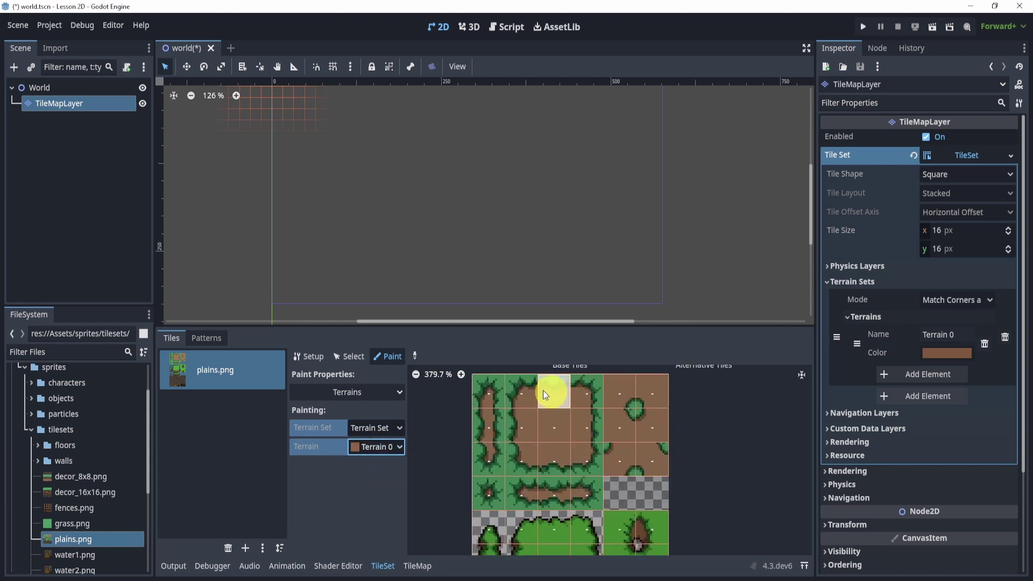
{"action": "mouse_move", "coordinate": [567, 440]}
{"action": "left_mouse_down"}
{"action": "mouse_move", "coordinate": [576, 401]}
{"action": "mouse_move", "coordinate": [537, 396]}
{"action": "mouse_move", "coordinate": [522, 399]}
{"action": "mouse_move", "coordinate": [522, 421]}
{"action": "mouse_move", "coordinate": [488, 436]}
{"action": "mouse_move", "coordinate": [492, 463]}
{"action": "mouse_move", "coordinate": [520, 468]}
{"action": "mouse_move", "coordinate": [552, 456]}
{"action": "mouse_move", "coordinate": [550, 396]}
{"action": "mouse_move", "coordinate": [581, 417]}
{"action": "left_mouse_up"}
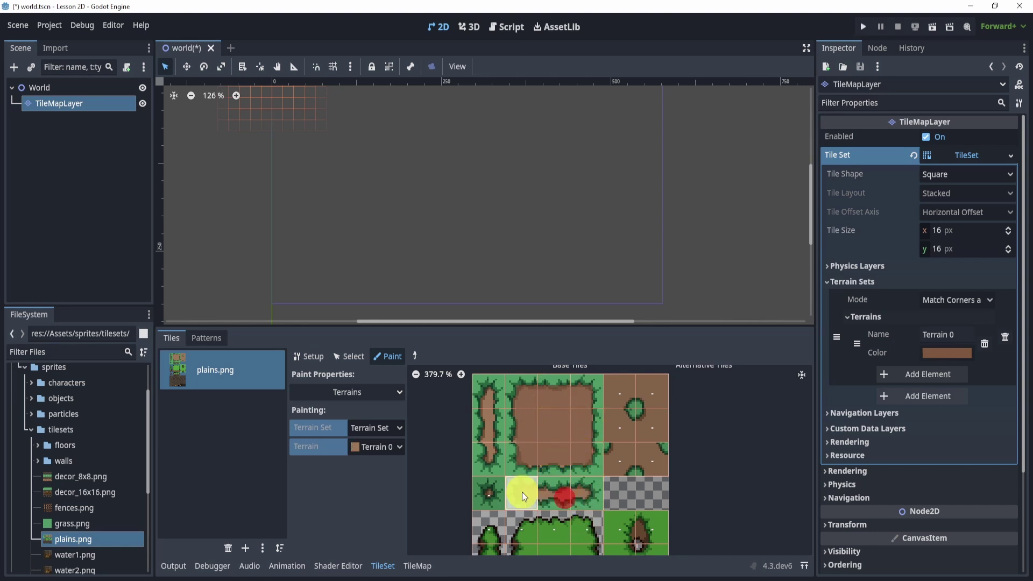
{"action": "left_click", "coordinate": [486, 492]}
{"action": "left_click", "coordinate": [490, 457]}
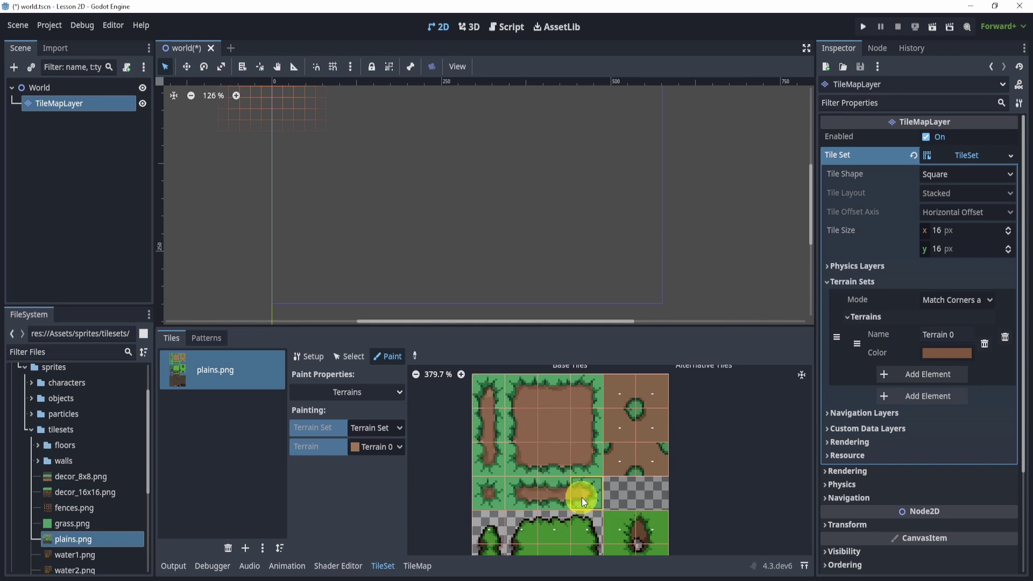
{"action": "mouse_move", "coordinate": [620, 391]}
{"action": "left_mouse_down"}
{"action": "mouse_move", "coordinate": [655, 397]}
{"action": "mouse_move", "coordinate": [653, 428]}
{"action": "left_mouse_up"}
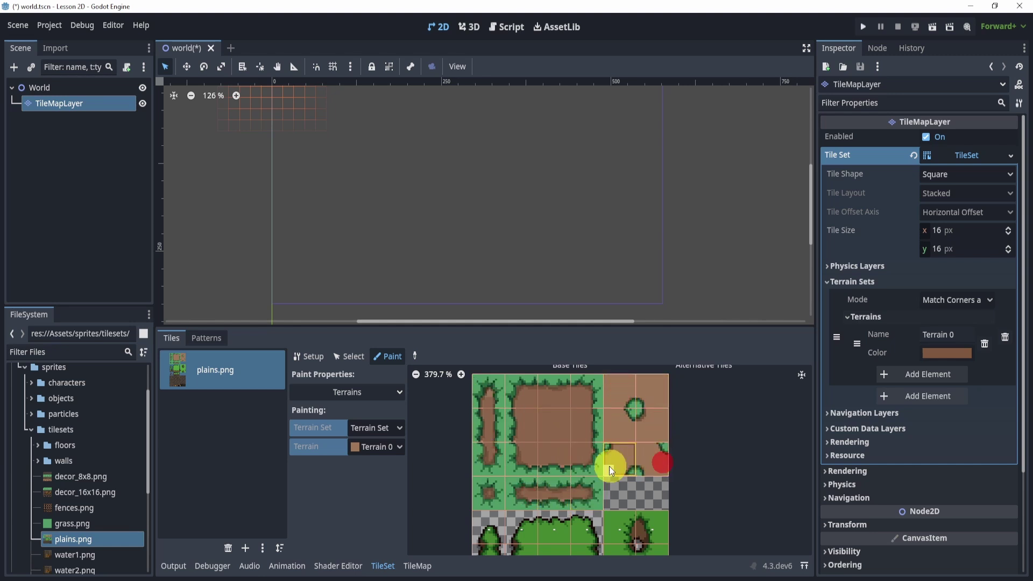
{"action": "left_click", "coordinate": [612, 458]}
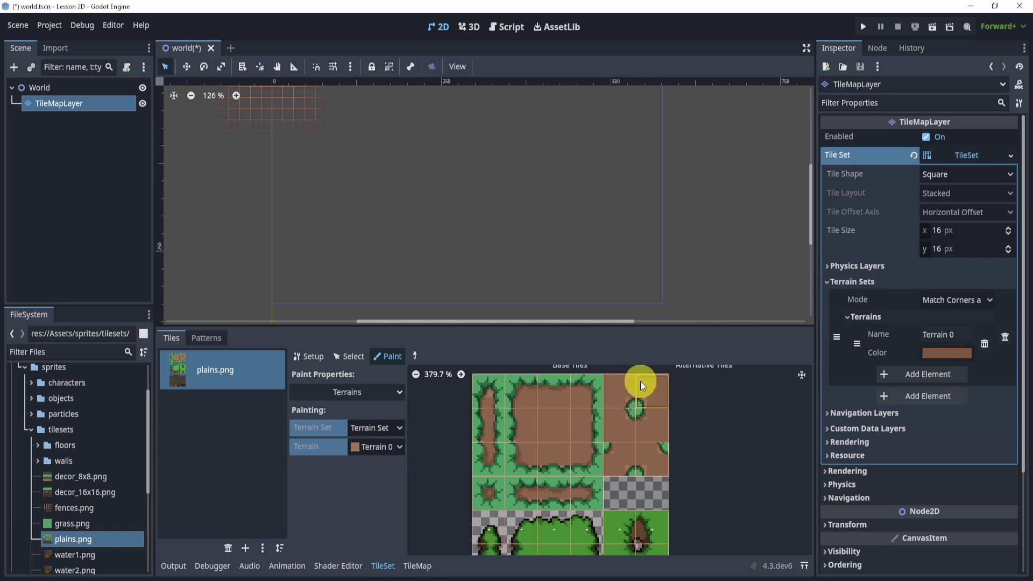
Paint a winding grass-edged trail across the map with Terrain 0.
{"action": "left_click", "coordinate": [429, 565]}
{"action": "left_click", "coordinate": [253, 339]}
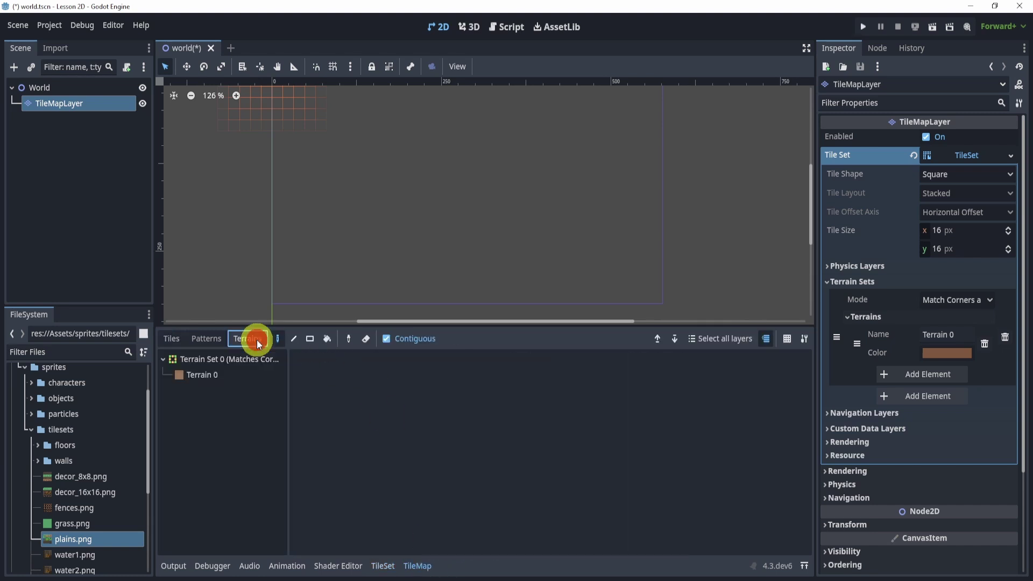
{"action": "left_click", "coordinate": [198, 376]}
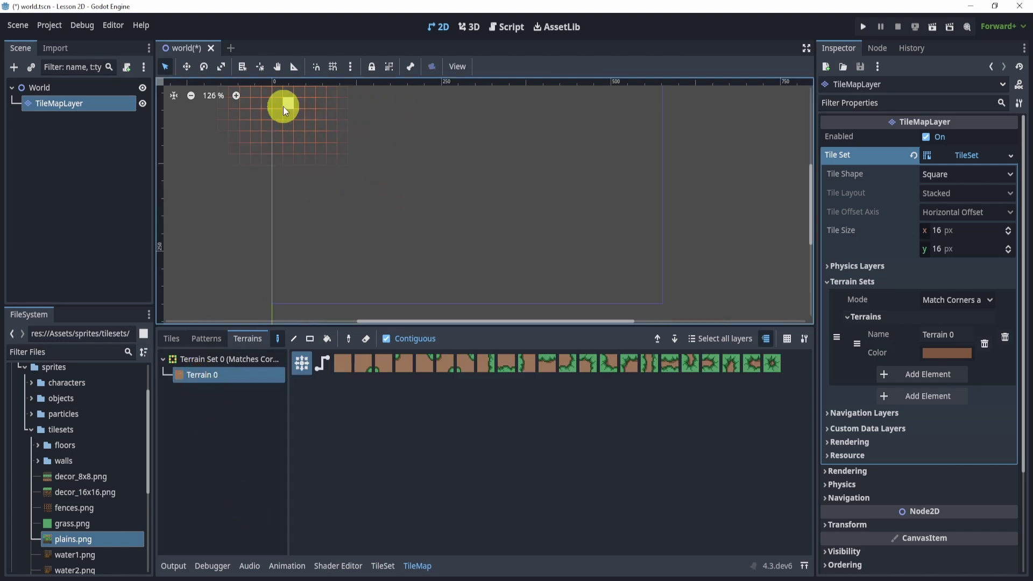
{"action": "mouse_move", "coordinate": [284, 104]}
{"action": "left_mouse_down"}
{"action": "mouse_move", "coordinate": [344, 172]}
{"action": "mouse_move", "coordinate": [533, 220]}
{"action": "left_mouse_up"}
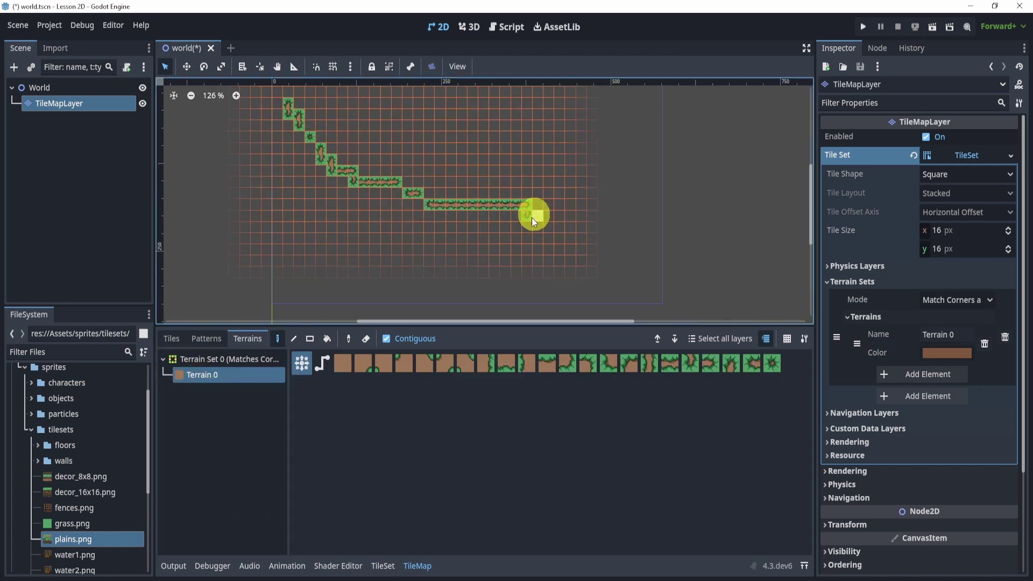
Fill two joined dirt rectangles at the trail's upper end, then duplicate the layer as TileMapLayer2.
{"action": "left_click", "coordinate": [310, 339]}
{"action": "left_click_drag", "start_coordinate": [286, 103], "coordinate": [376, 136]}
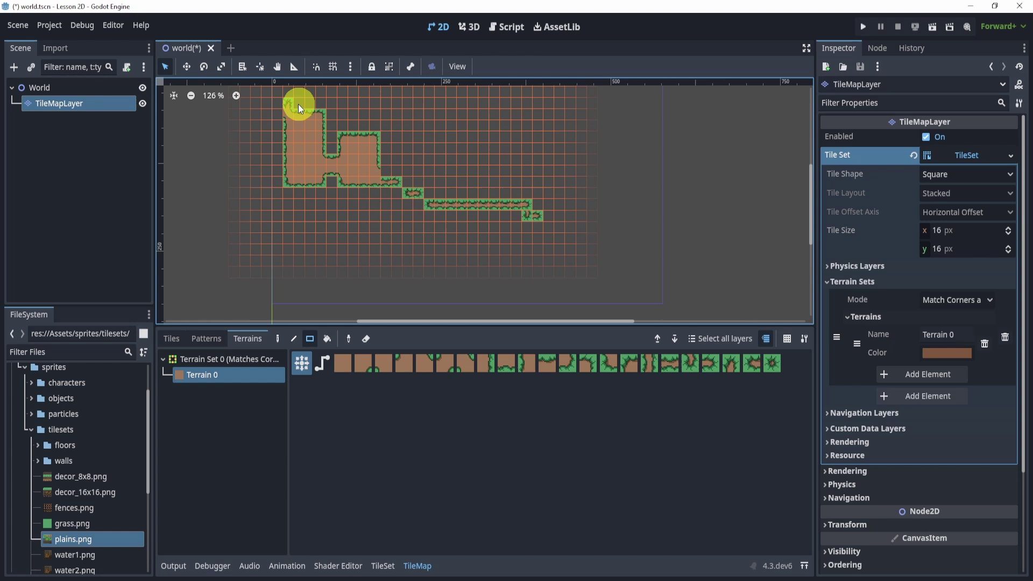
{"action": "left_click_drag", "start_coordinate": [337, 106], "coordinate": [420, 139]}
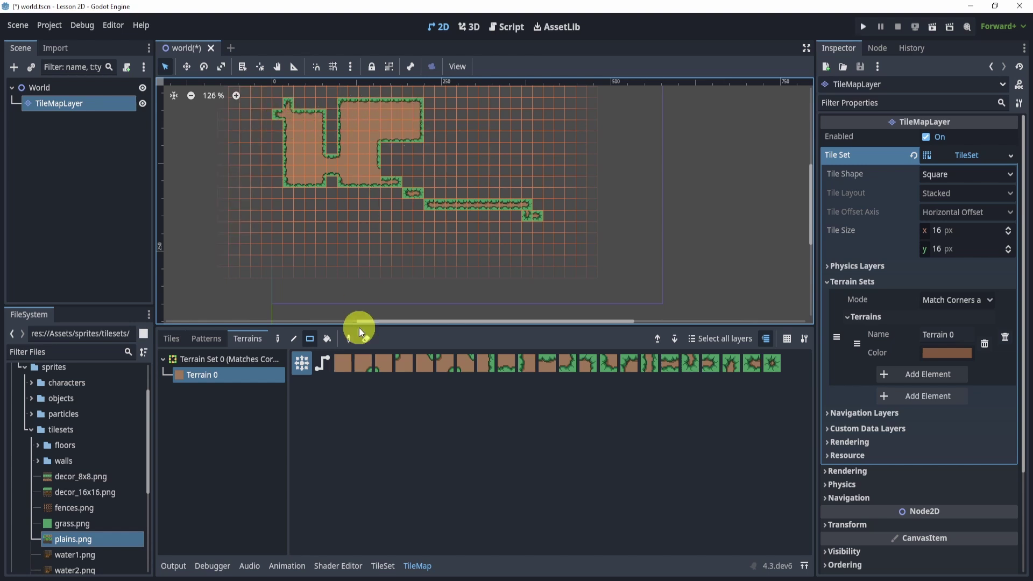
{"action": "scroll", "coordinate": [618, 247], "scroll_direction": "up", "scroll_amount": 1}
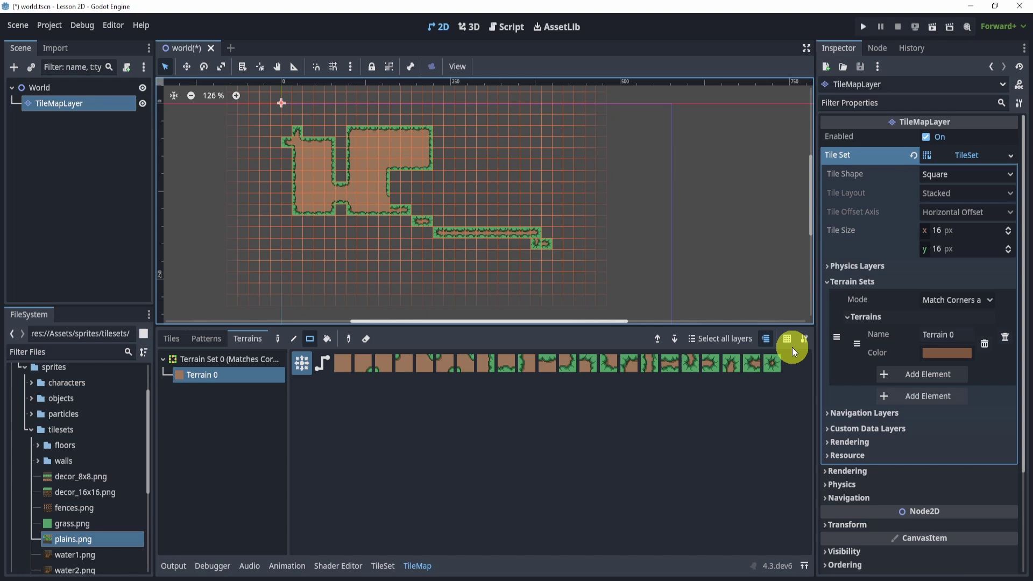
{"action": "left_click", "coordinate": [68, 105]}
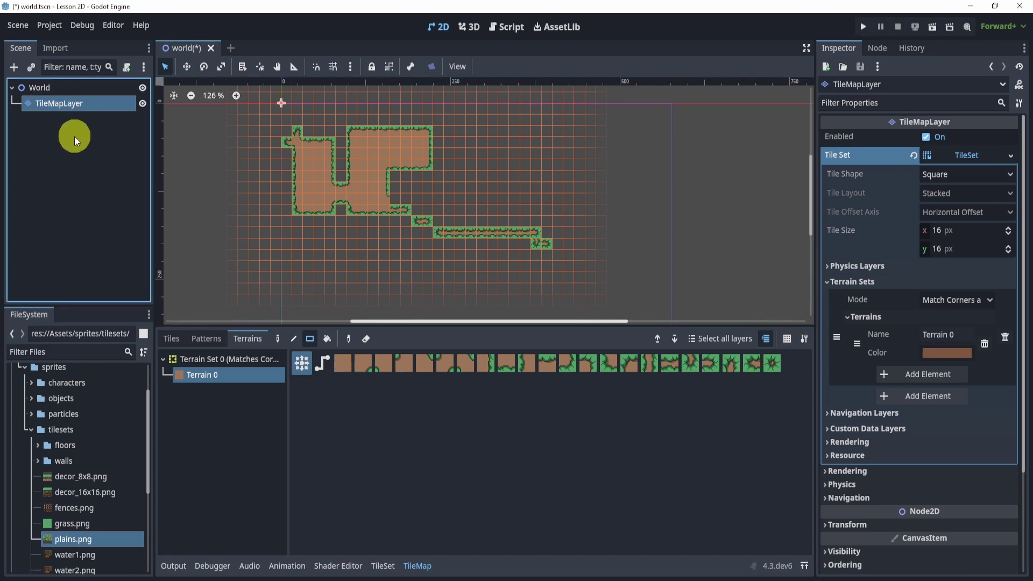
{"action": "key", "text": "ctrl+d"}
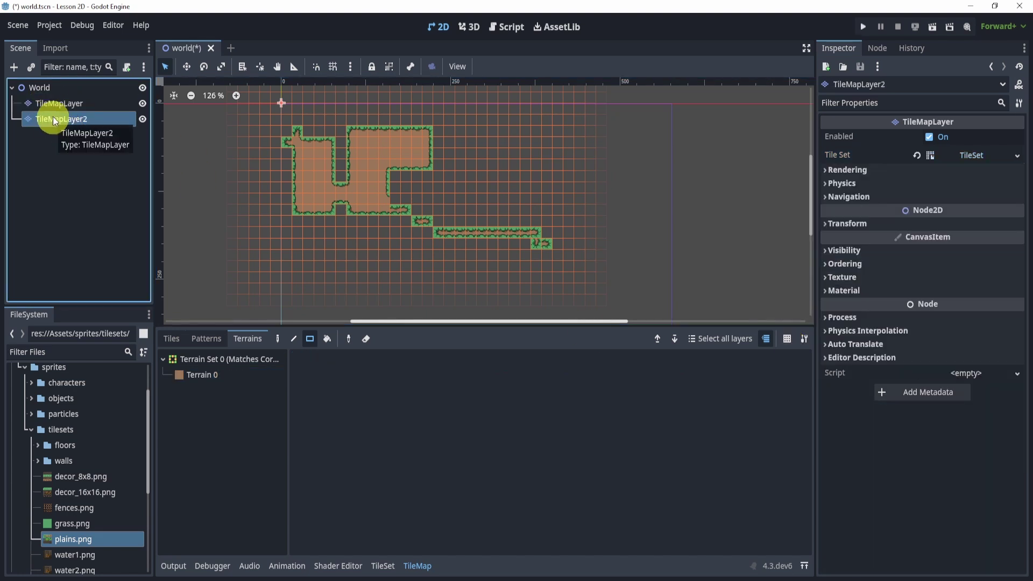
Fill the notch in the dirt path with terrain, then undo the fill.
{"action": "left_click", "coordinate": [207, 374]}
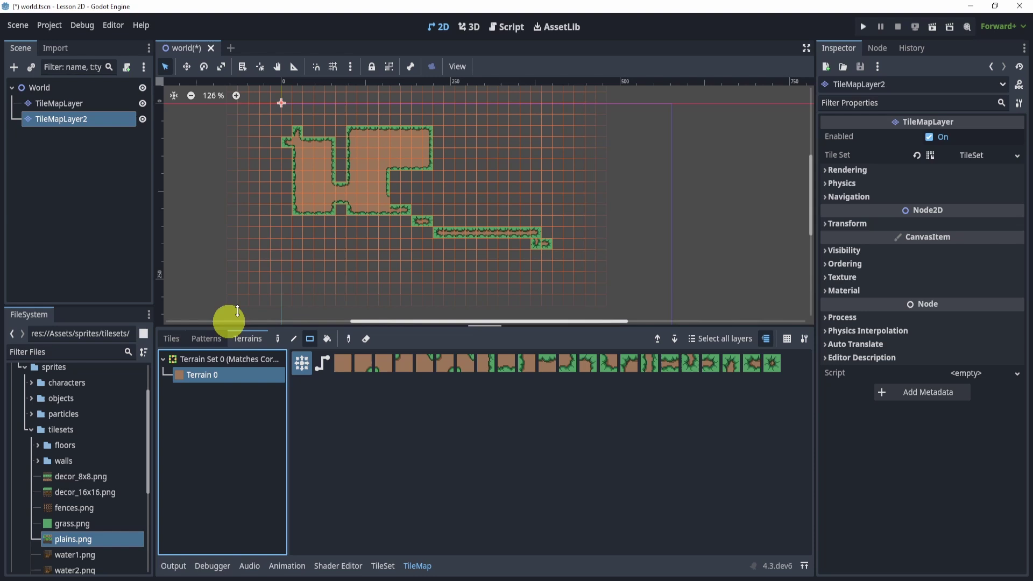
{"action": "left_click_drag", "start_coordinate": [372, 155], "coordinate": [358, 200]}
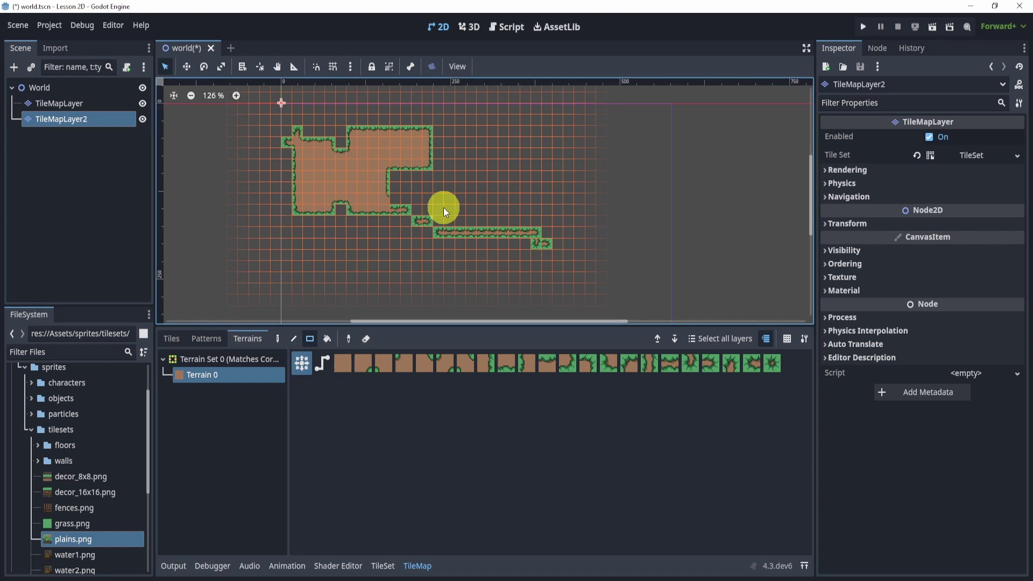
{"action": "key", "text": "ctrl+z"}
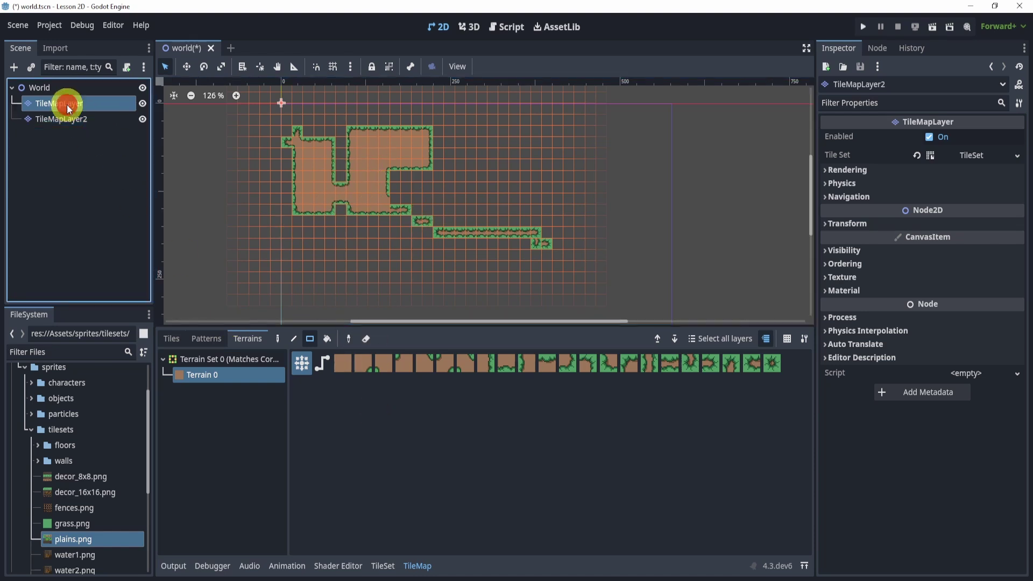
Rename the first layer Grass and the second layer Dirt in the Scene dock.
{"action": "double_click", "coordinate": [60, 104]}
{"action": "type", "text": "Grass"}
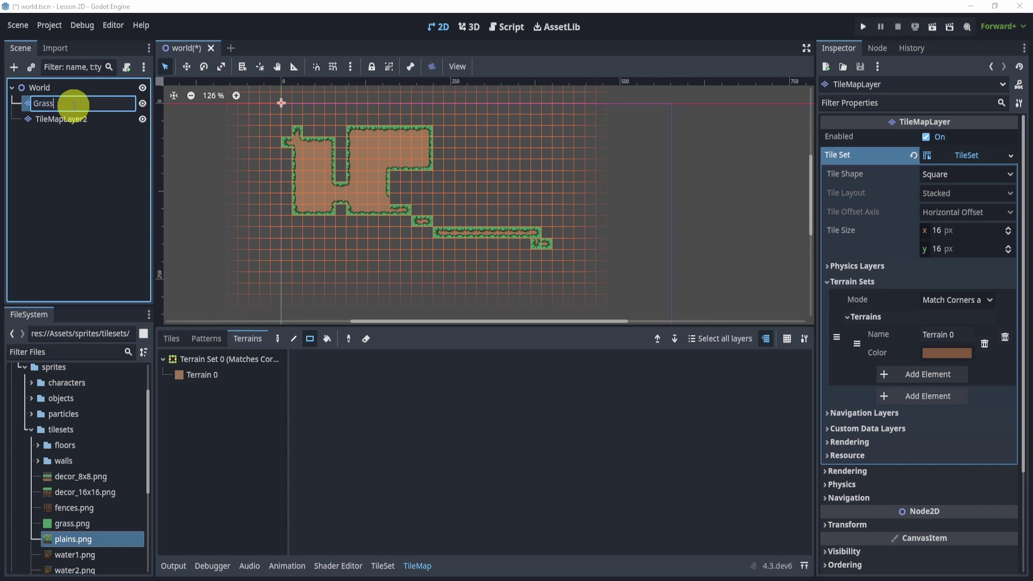
{"action": "key", "text": "Return"}
{"action": "double_click", "coordinate": [79, 115]}
{"action": "type", "text": "Dirt"}
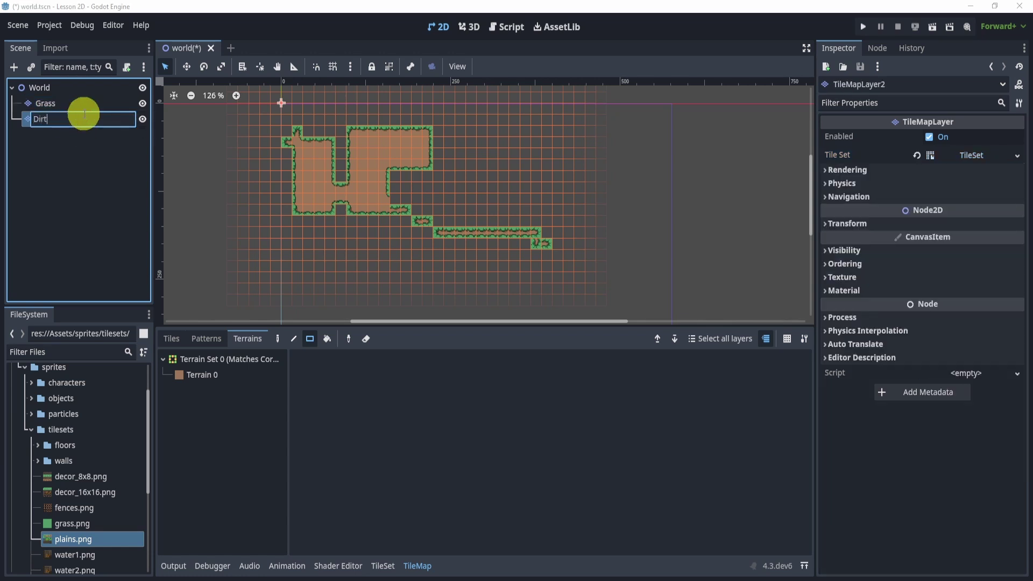
{"action": "key", "text": "Return"}
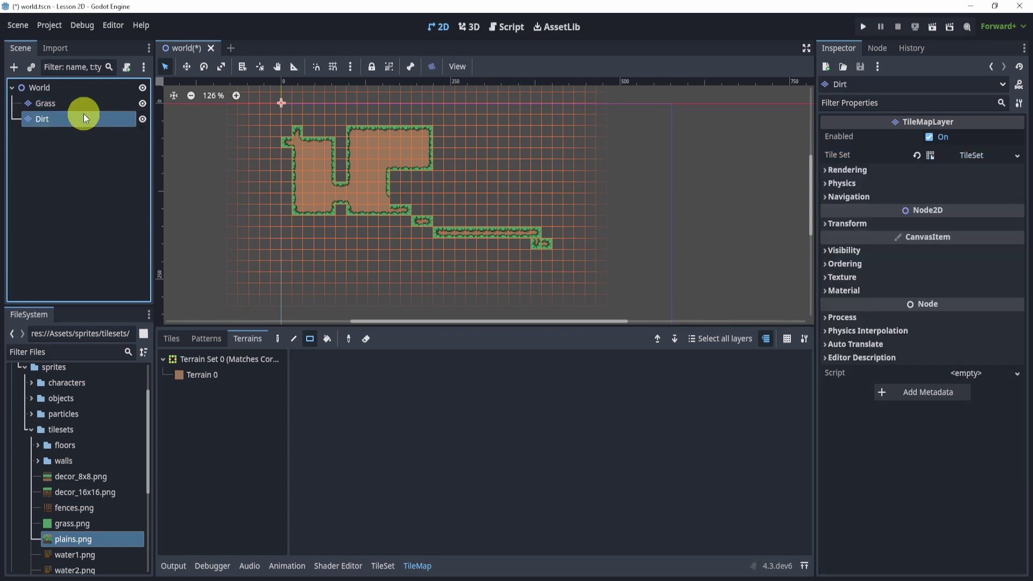
On the Grass layer, fill a large rectangle around the dirt with the solid plains.png grass tile.
{"action": "left_click", "coordinate": [47, 105]}
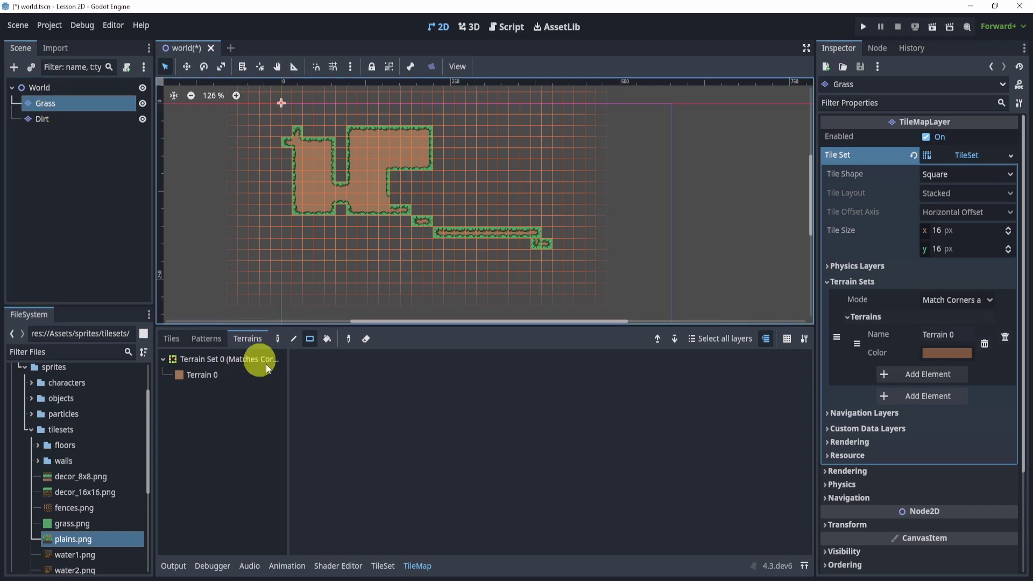
{"action": "left_click", "coordinate": [202, 375]}
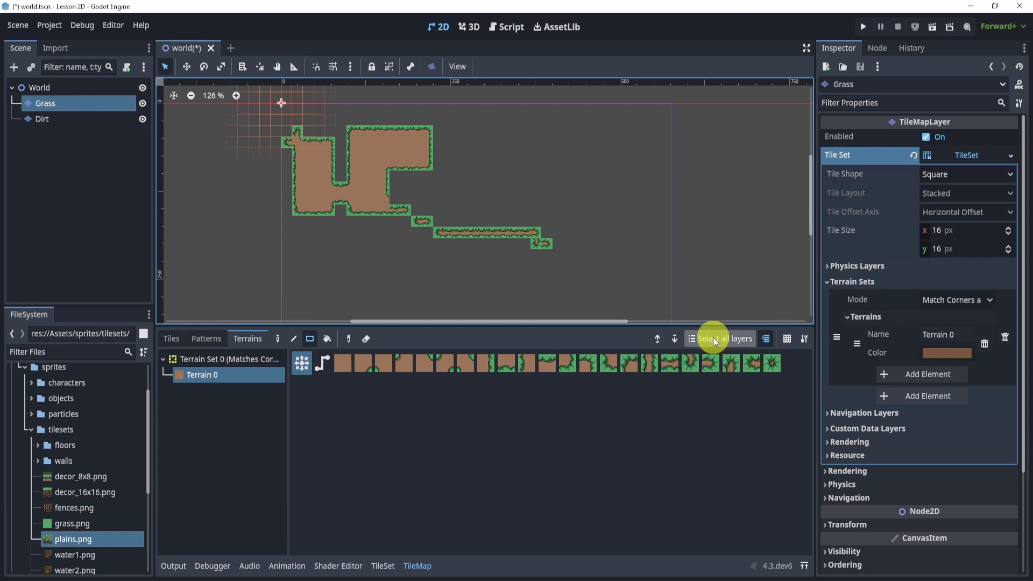
{"action": "left_click", "coordinate": [179, 340]}
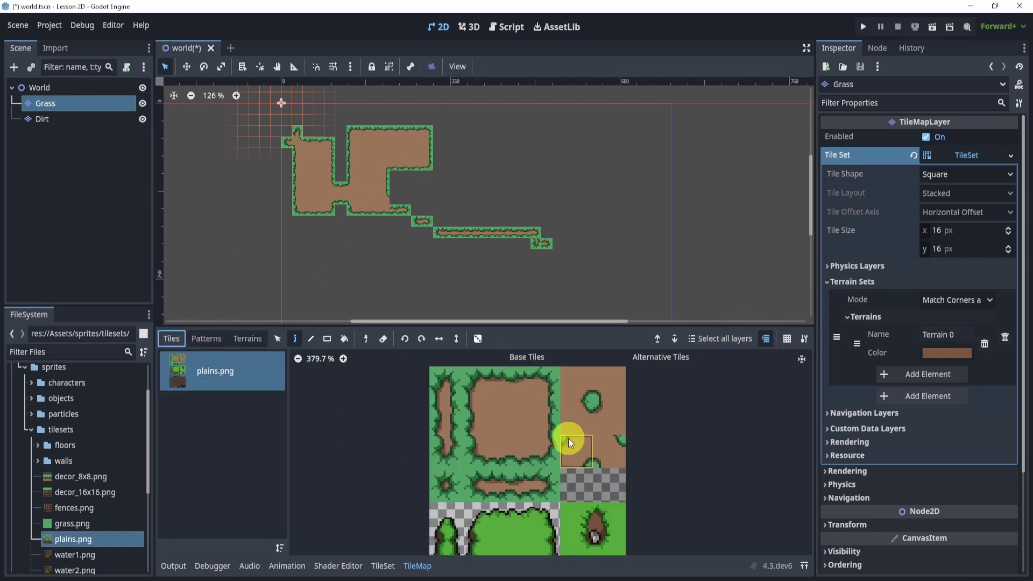
{"action": "left_click", "coordinate": [514, 472]}
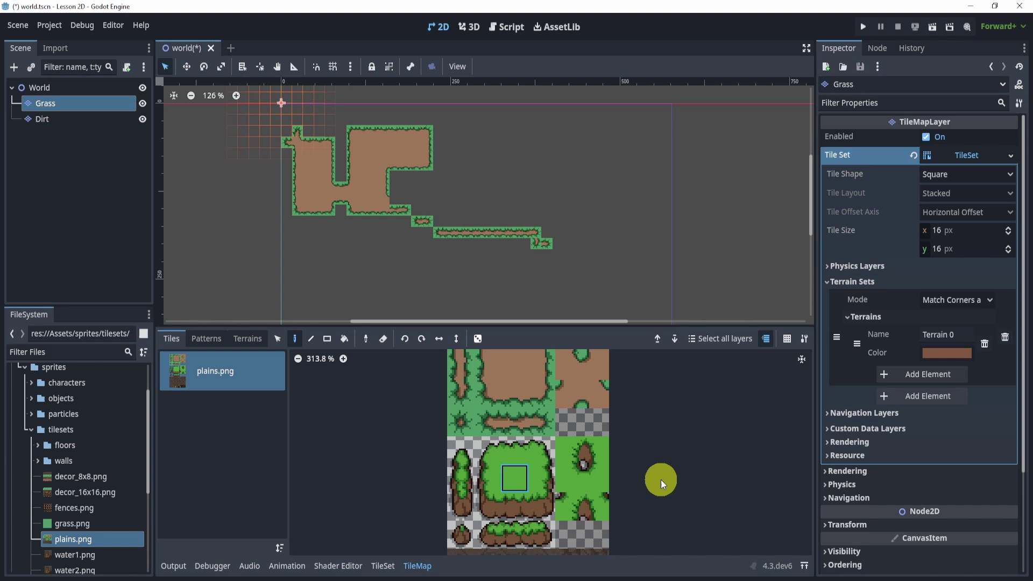
{"action": "left_click", "coordinate": [326, 338]}
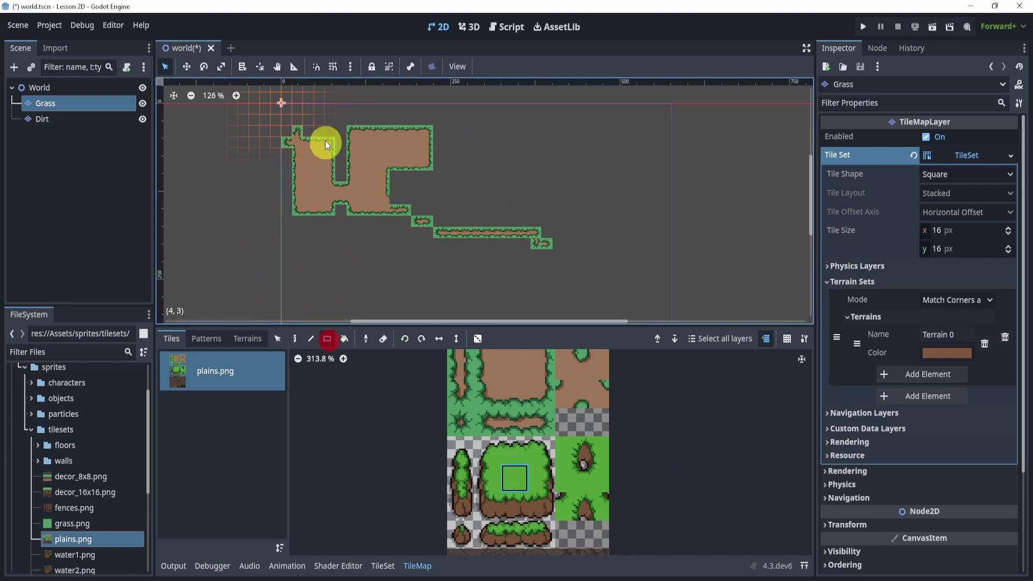
{"action": "left_click_drag", "start_coordinate": [283, 105], "coordinate": [647, 303]}
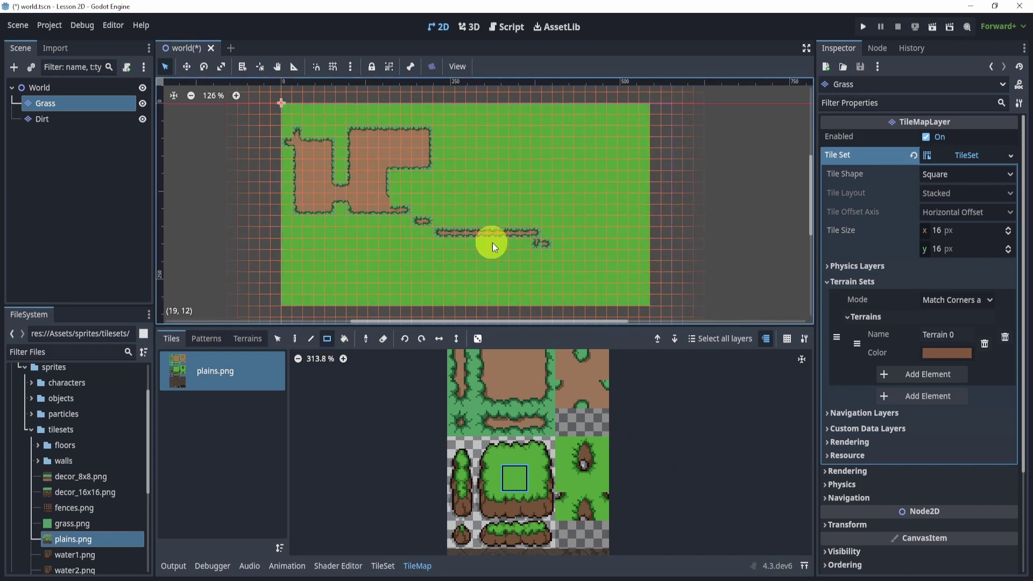
{"action": "scroll", "coordinate": [604, 467], "scroll_direction": "down", "scroll_amount": 3}
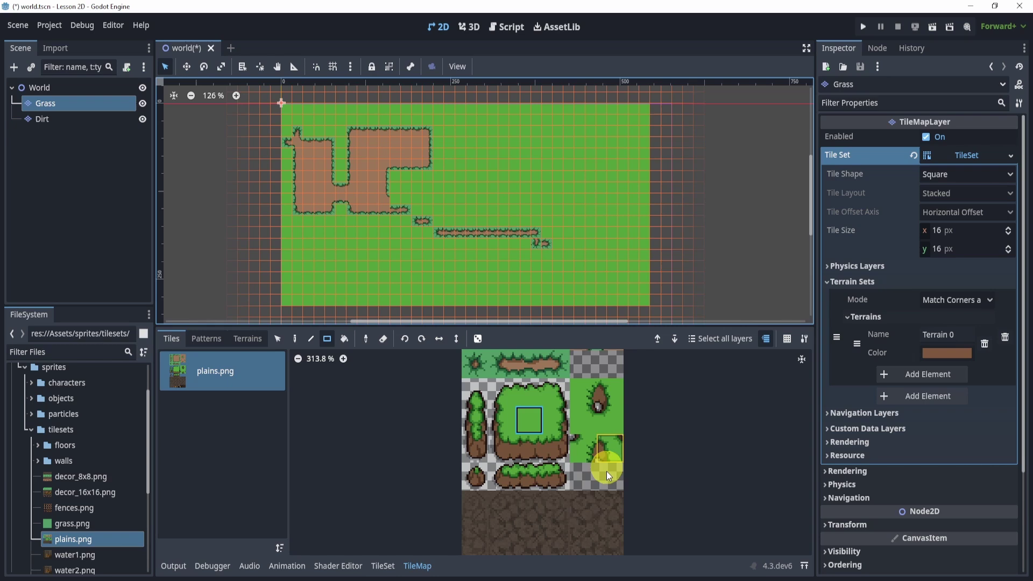
{"action": "scroll", "coordinate": [595, 459], "scroll_direction": "down", "scroll_amount": 4}
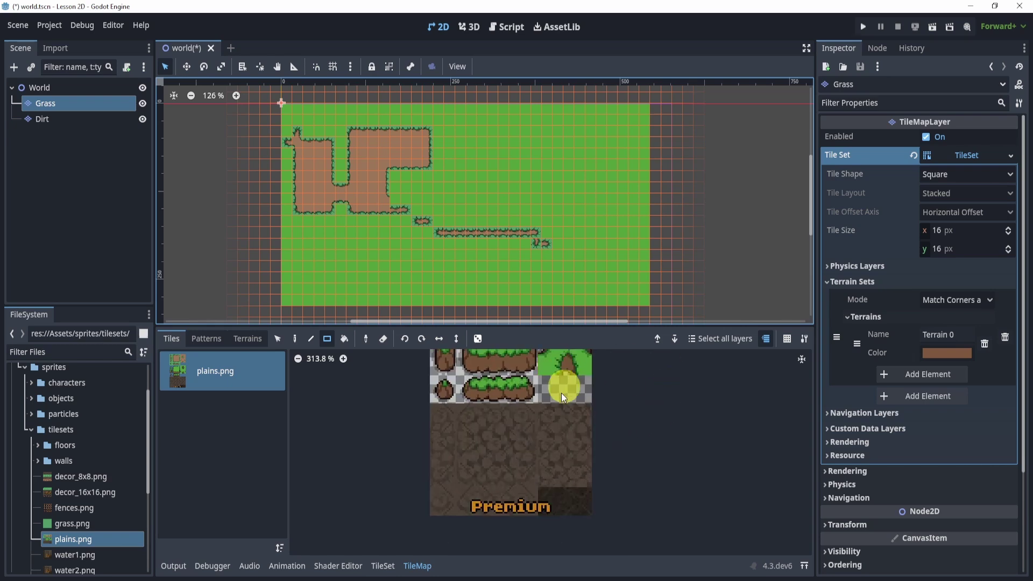
Add grass.png to the TileSet as a source with auto-created tiles.
{"action": "left_click", "coordinate": [385, 565]}
{"action": "left_click_drag", "start_coordinate": [72, 523], "coordinate": [186, 492]}
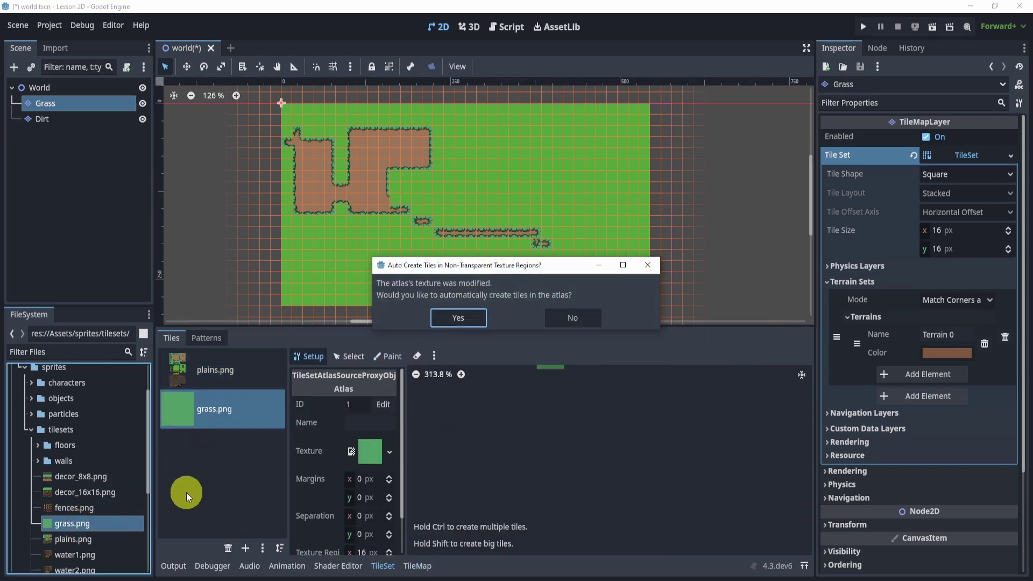
{"action": "left_click", "coordinate": [460, 317]}
Repaint the map's large rectangle with the plain grass.png tile.
{"action": "left_click", "coordinate": [416, 565]}
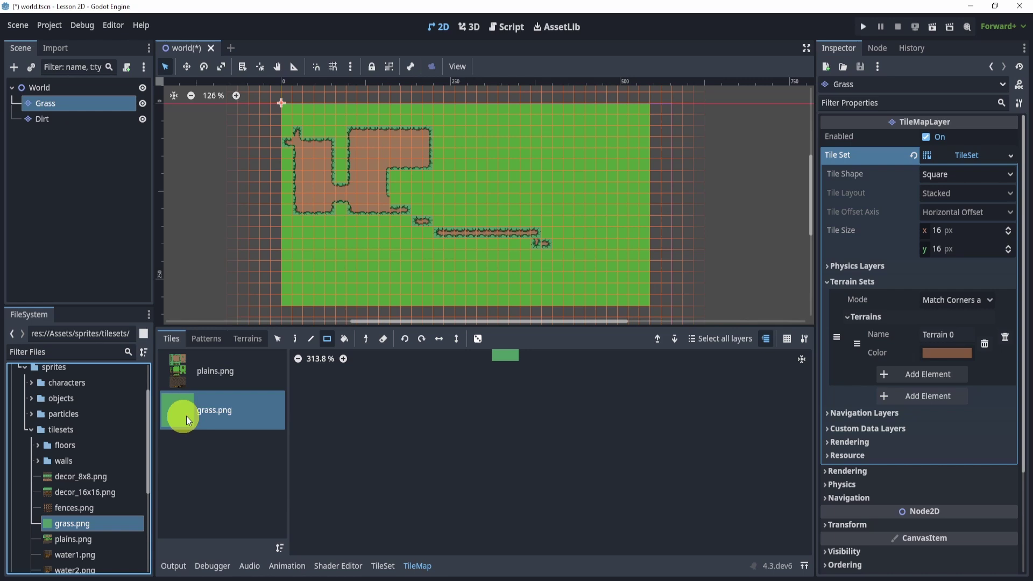
{"action": "left_click", "coordinate": [491, 400]}
{"action": "left_click_drag", "start_coordinate": [287, 110], "coordinate": [576, 288]}
{"action": "left_click_drag", "start_coordinate": [646, 302], "coordinate": [290, 110]}
{"action": "scroll", "coordinate": [301, 126], "scroll_direction": "up", "scroll_amount": 5}
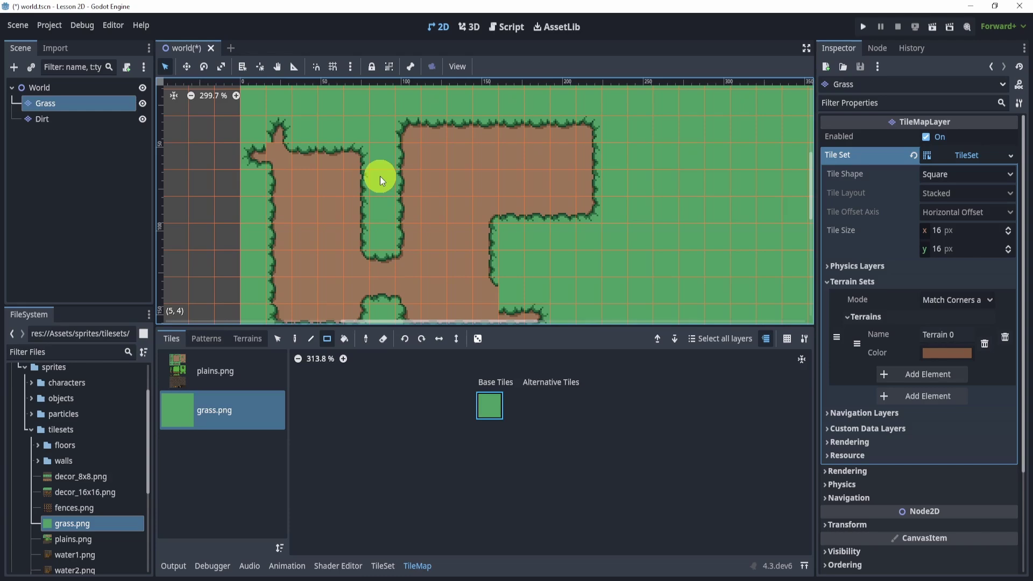
{"action": "left_click_drag", "start_coordinate": [72, 120], "coordinate": [53, 97]}
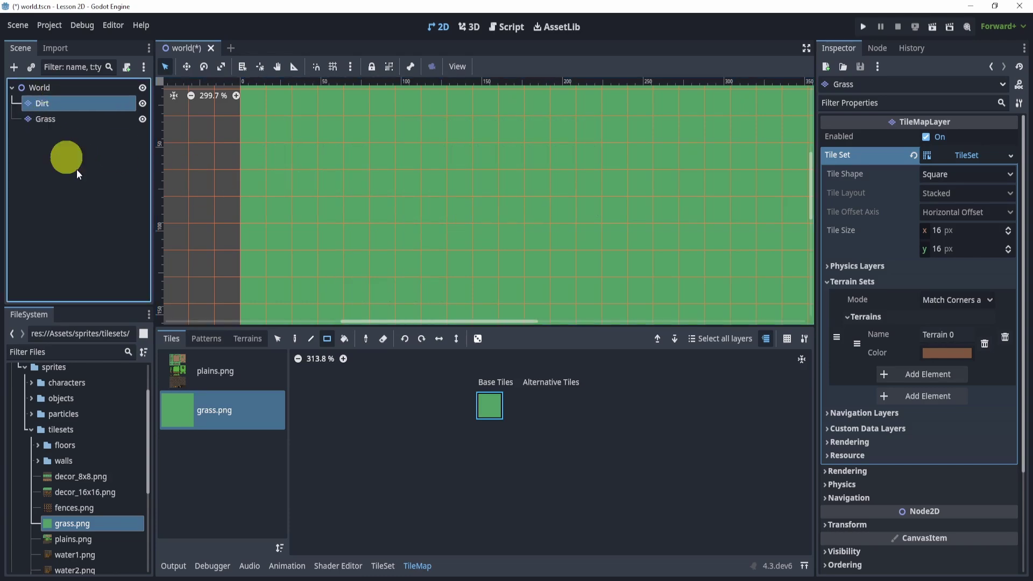
{"action": "scroll", "coordinate": [433, 158], "scroll_direction": "down", "scroll_amount": 5}
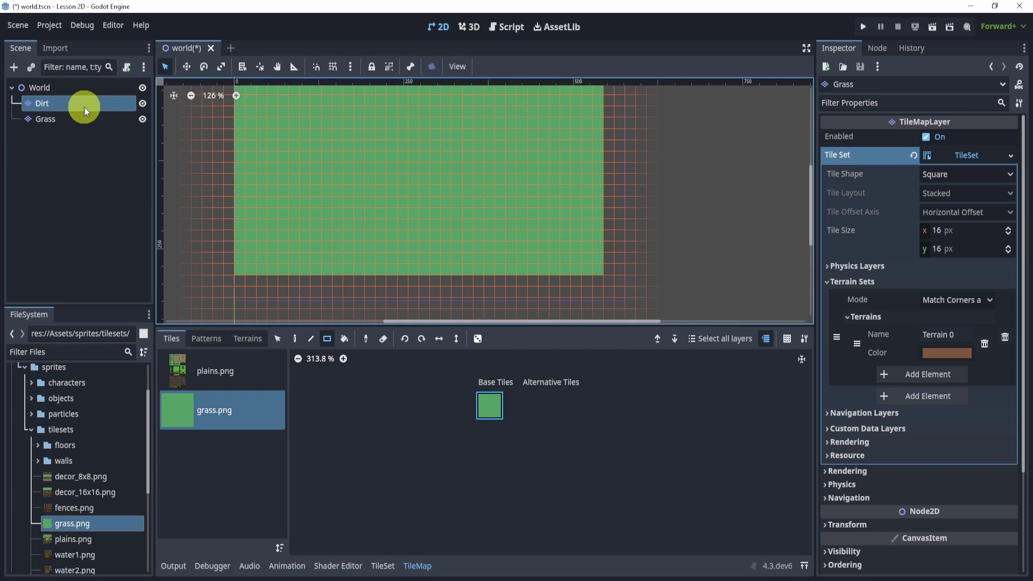
{"action": "left_click_drag", "start_coordinate": [84, 107], "coordinate": [84, 90]}
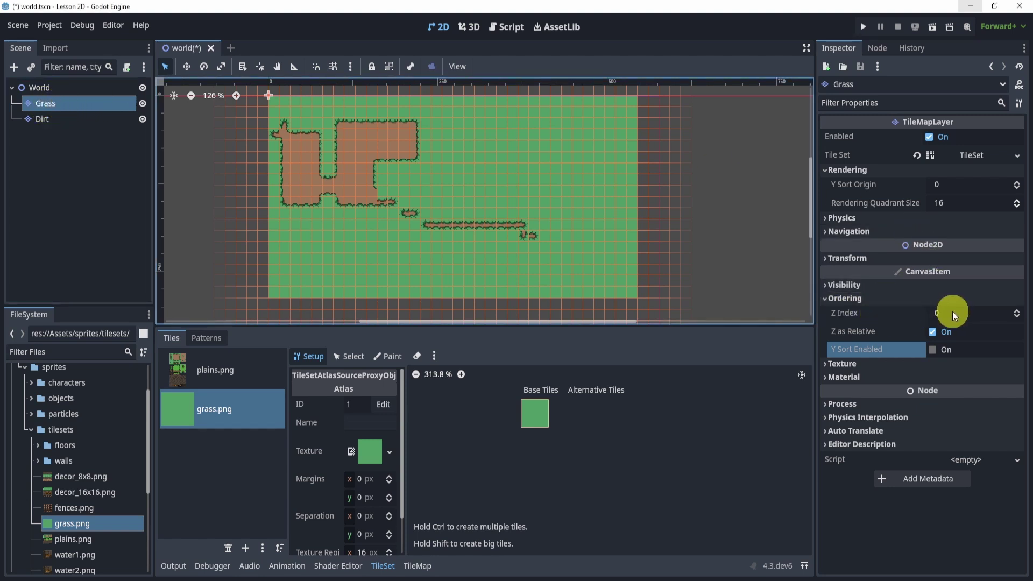
Set the Dirt layer's Z Index to 1 and move it above Grass in the scene tree.
{"action": "left_click", "coordinate": [70, 124]}
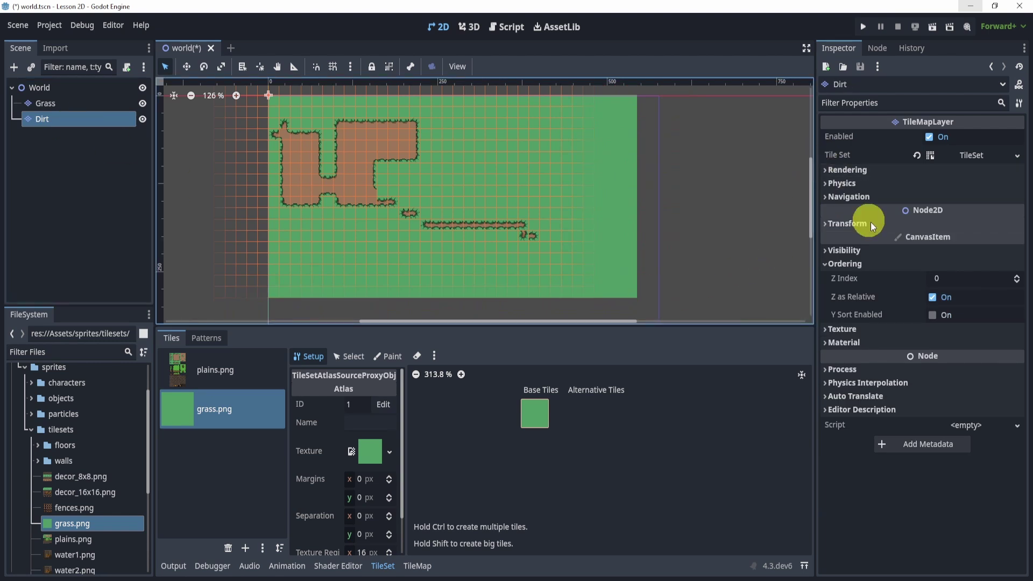
{"action": "left_click", "coordinate": [954, 281]}
{"action": "type", "text": "1"}
{"action": "key", "text": "Return"}
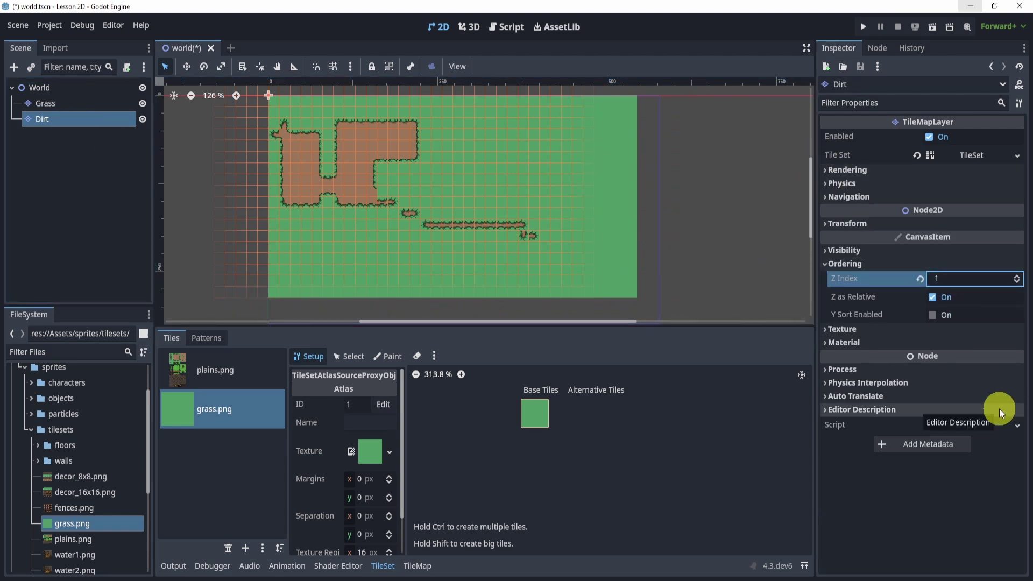
{"action": "left_click_drag", "start_coordinate": [95, 119], "coordinate": [61, 92]}
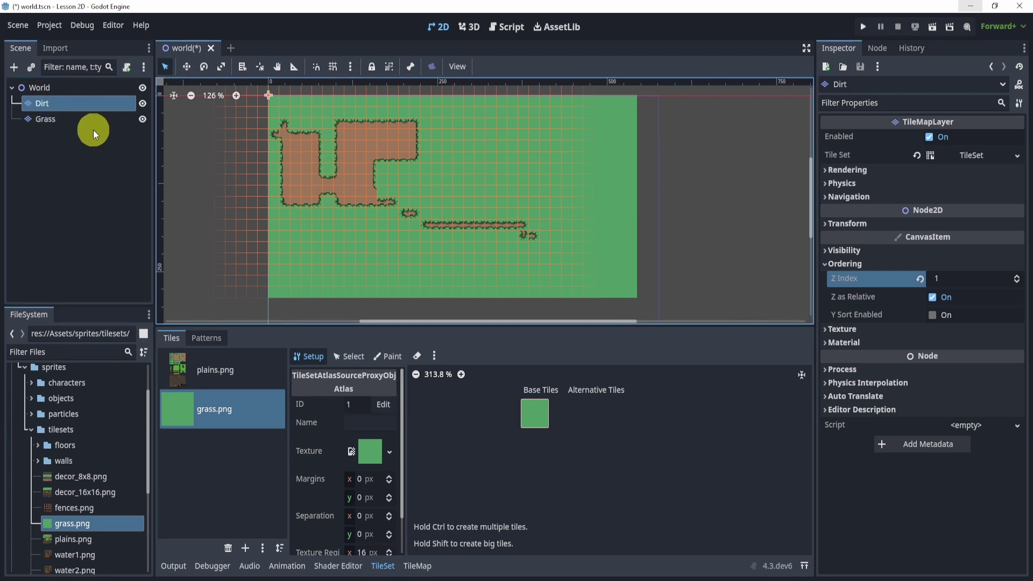
Add a CharacterBody2D node under World, searching 'chara'.
{"action": "left_click", "coordinate": [37, 88]}
{"action": "left_click", "coordinate": [15, 69]}
{"action": "type", "text": "chara"}
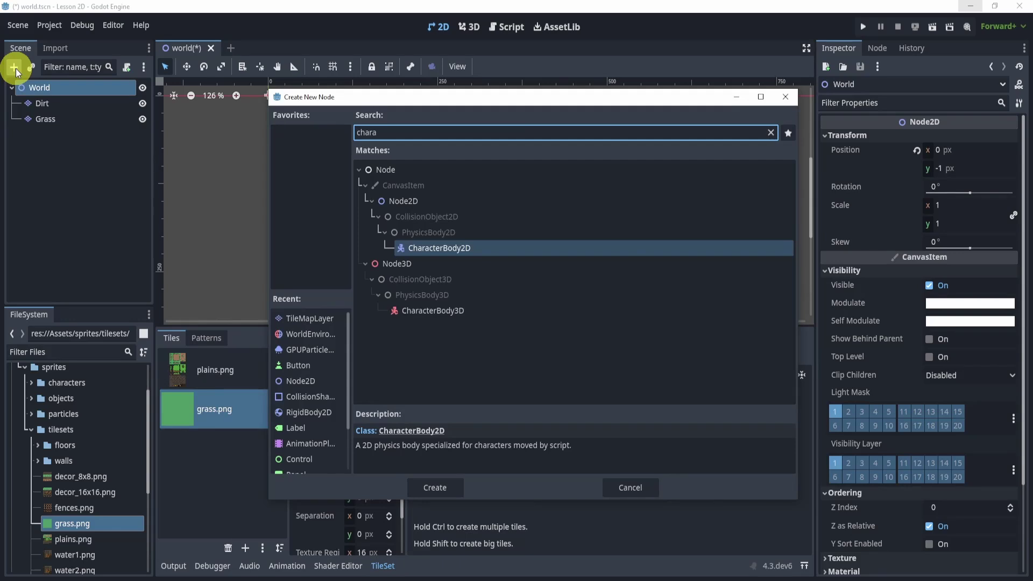
{"action": "key", "text": "Return"}
Add icon.svg as a sprite child of CharacterBody2D and move the body near the upper-left dirt.
{"action": "scroll", "coordinate": [132, 484], "scroll_direction": "down", "scroll_amount": 5}
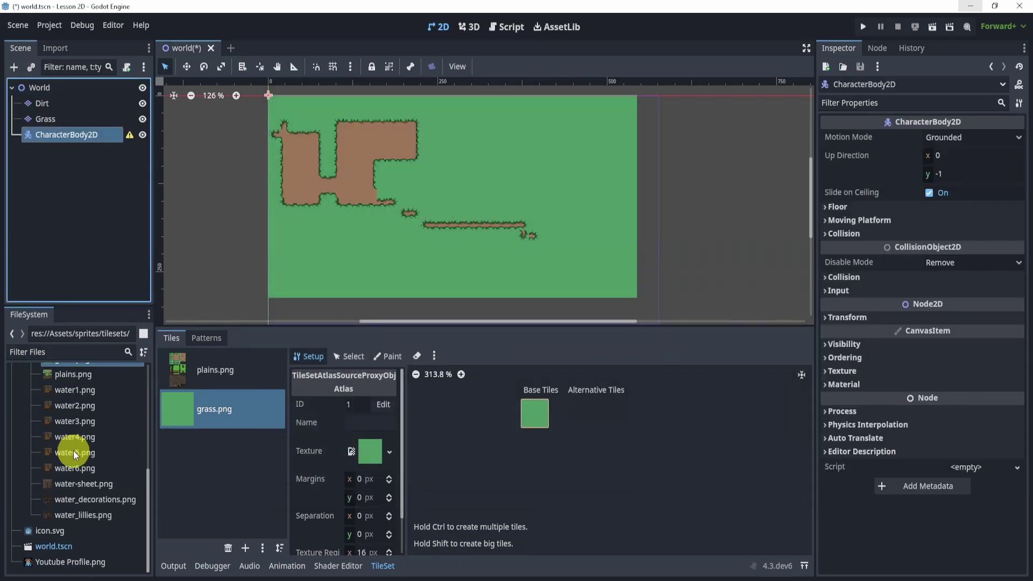
{"action": "left_click_drag", "start_coordinate": [49, 532], "coordinate": [57, 150]}
{"action": "left_click_drag", "start_coordinate": [64, 533], "coordinate": [263, 231]}
{"action": "left_click_drag", "start_coordinate": [76, 150], "coordinate": [72, 135]}
{"action": "left_click", "coordinate": [43, 140]}
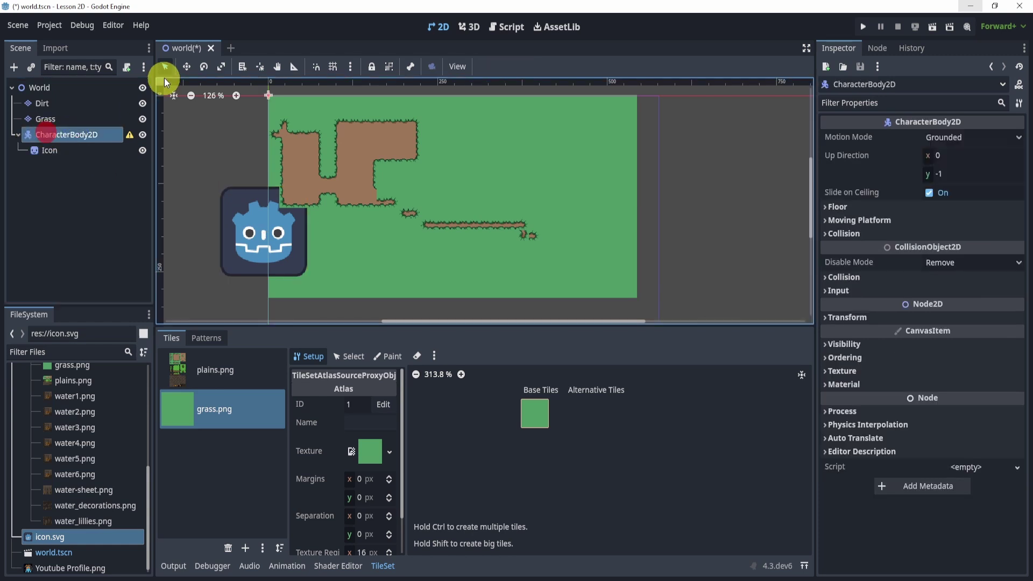
{"action": "left_click", "coordinate": [186, 66]}
{"action": "left_click_drag", "start_coordinate": [239, 170], "coordinate": [318, 131]}
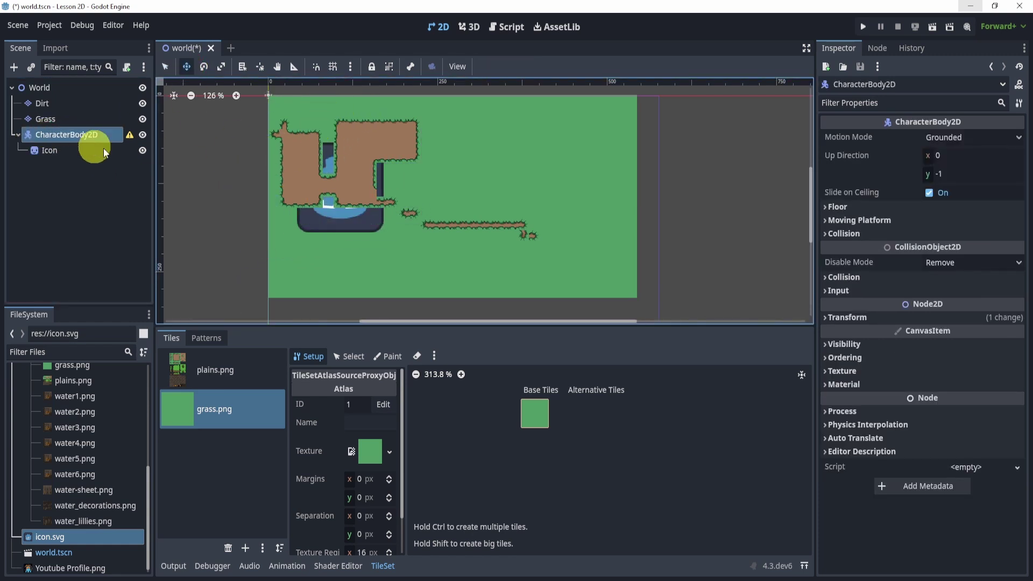
Raise the CharacterBody2D's Z Index under Visibility > Ordering from 0 to 2.
{"action": "left_click", "coordinate": [858, 343]}
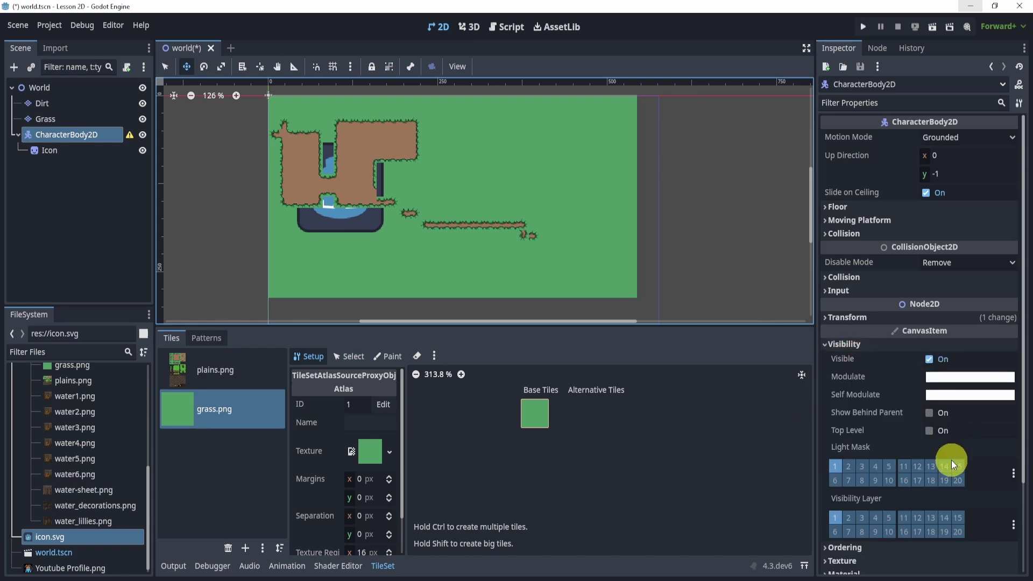
{"action": "scroll", "coordinate": [947, 450], "scroll_direction": "down", "scroll_amount": 3}
{"action": "left_click", "coordinate": [854, 437]}
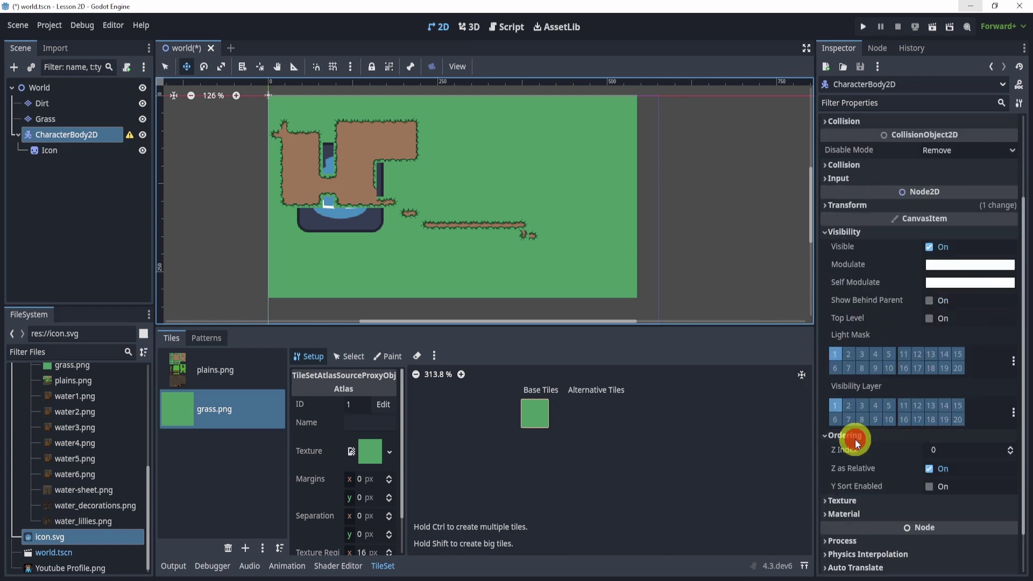
{"action": "left_click", "coordinate": [1010, 447]}
{"action": "left_click", "coordinate": [1010, 447]}
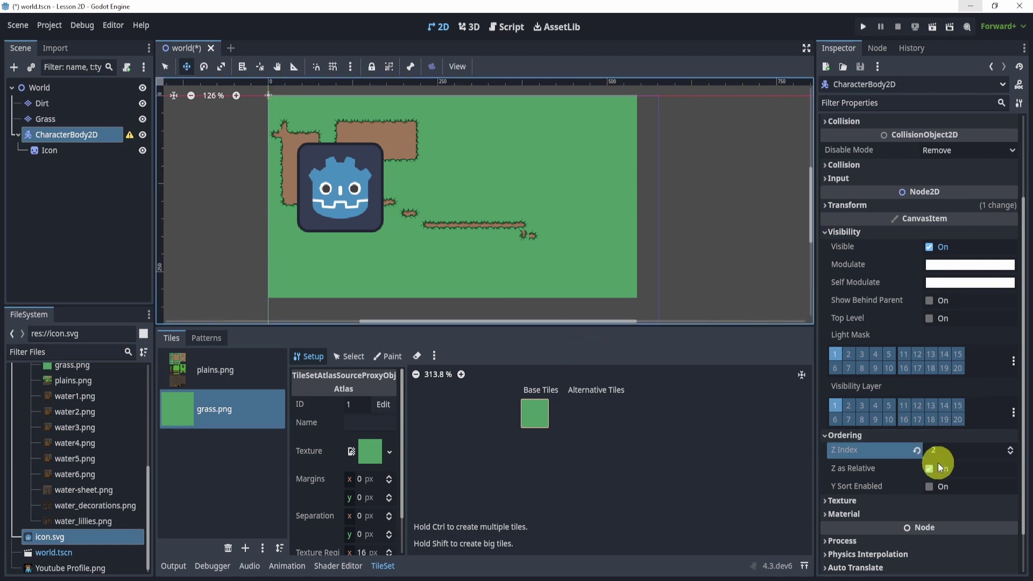
{"action": "scroll", "coordinate": [941, 441], "scroll_direction": "up", "scroll_amount": 4}
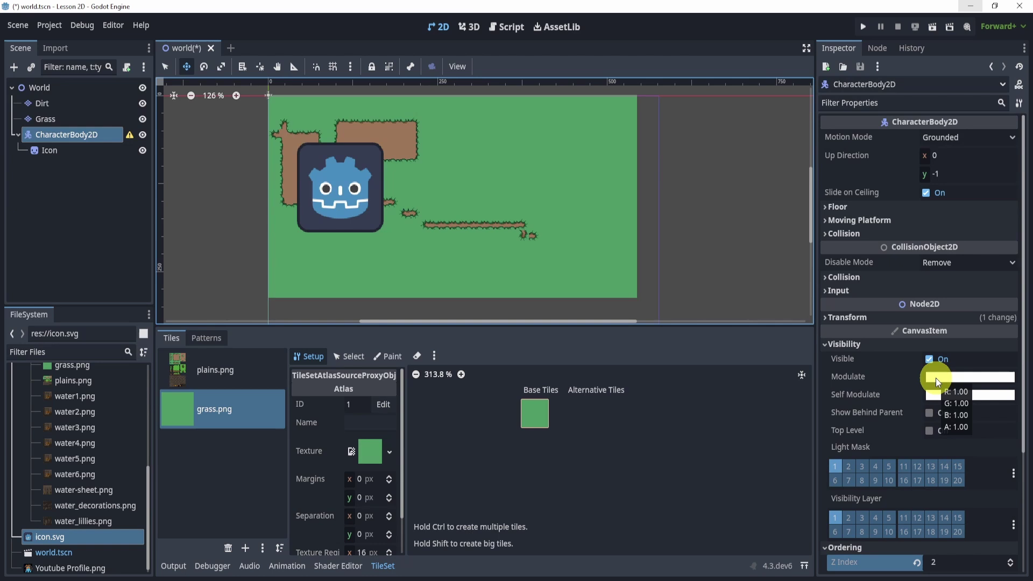